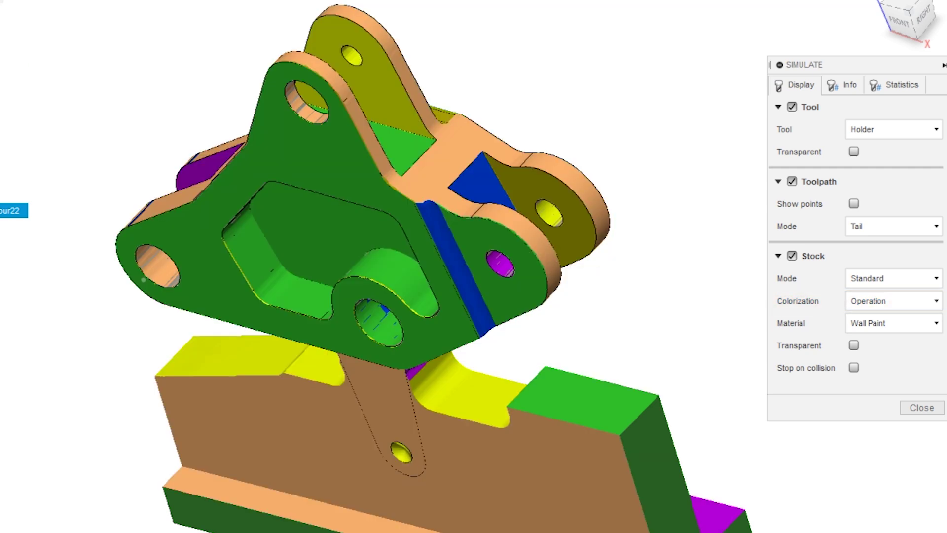
# Colour the simulated stock by comparison with the part and set the tolerance to 0.007 in
pyautogui.click(909, 301)
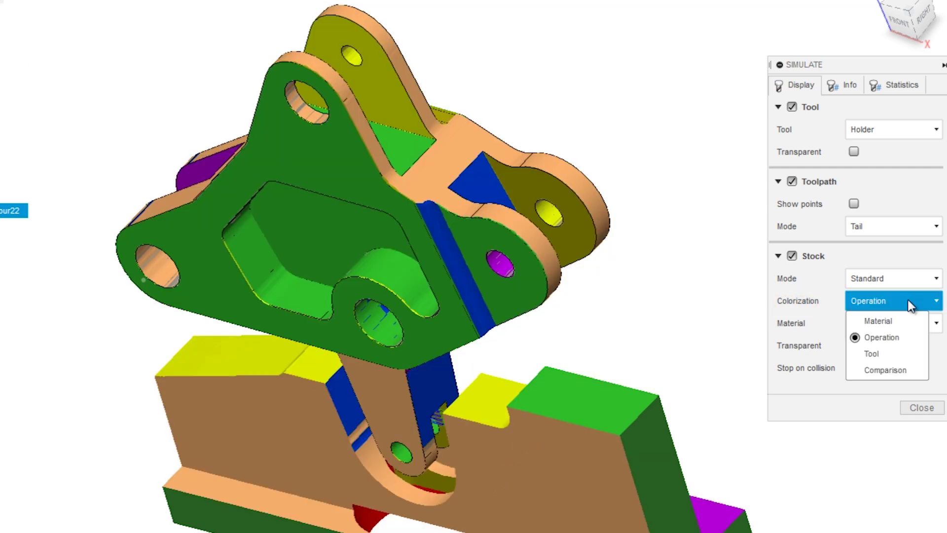
pyautogui.click(910, 370)
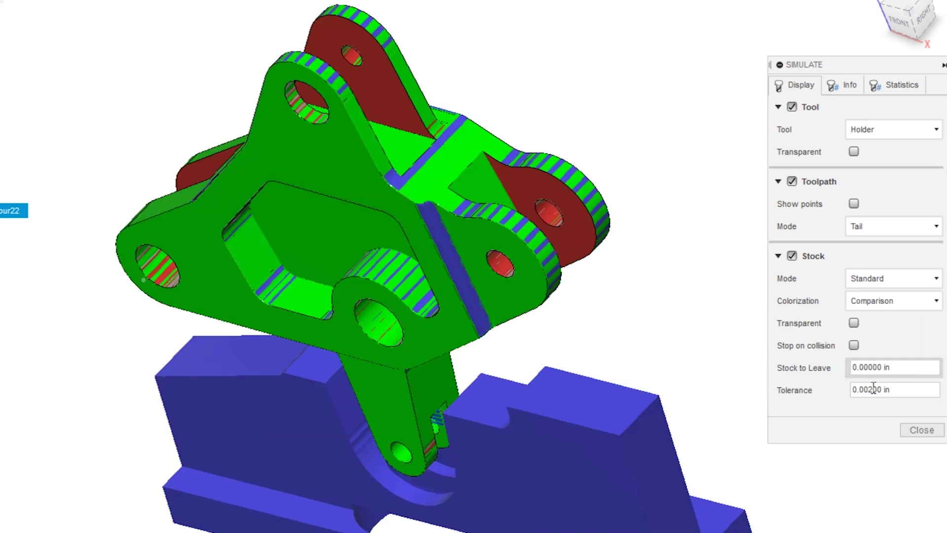
pyautogui.moveTo(868, 389); pyautogui.dragTo(896, 387)
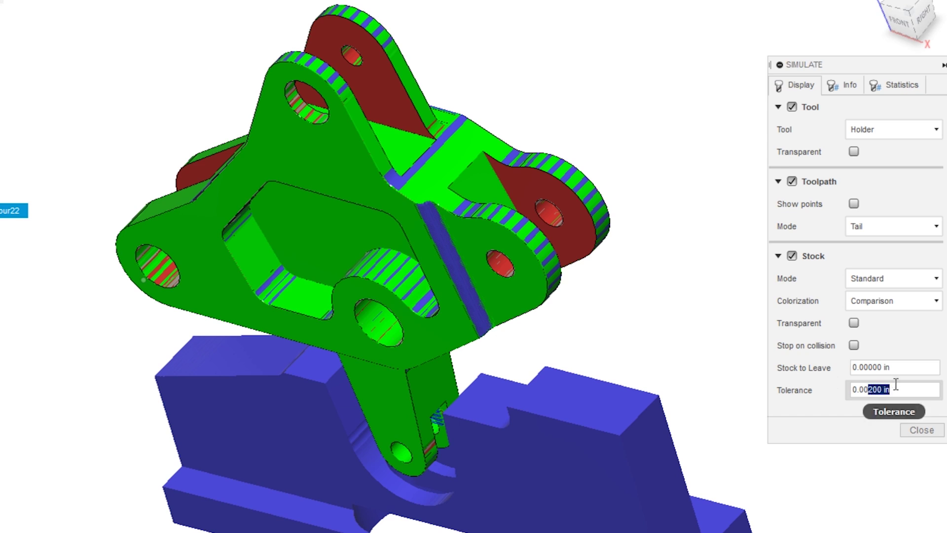
pyautogui.write('7')
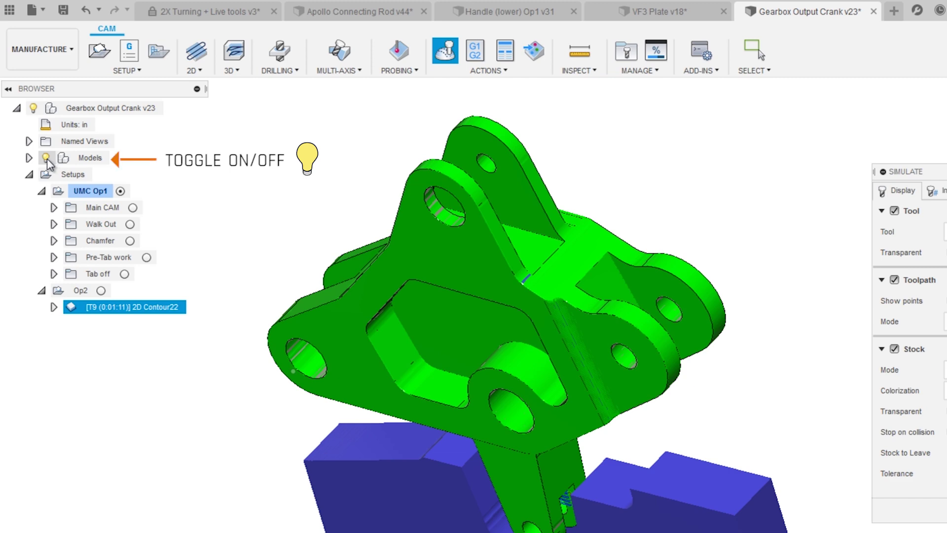
# Hide the crank model and tighten the comparison tolerance to 0.002
pyautogui.click(46, 157)
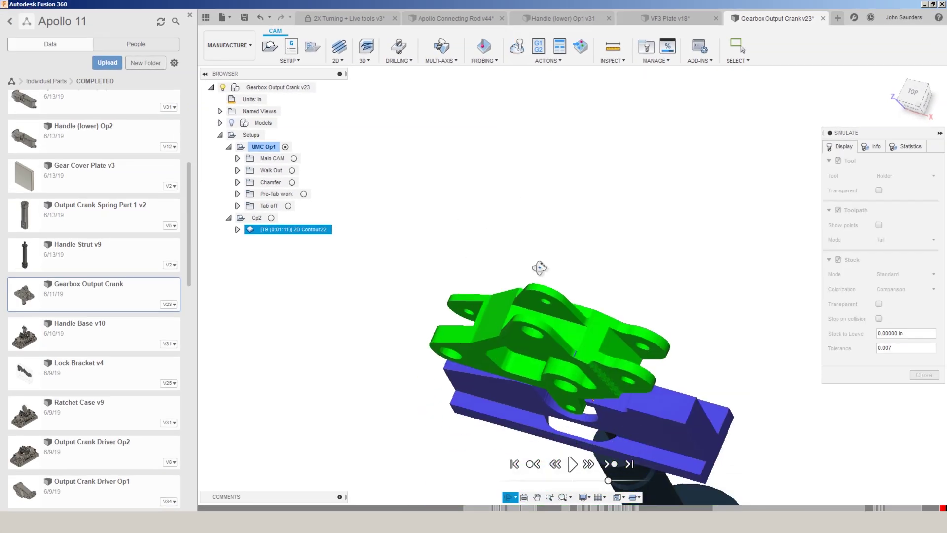
pyautogui.keyDown('shift'); pyautogui.moveTo(469, 258); pyautogui.dragTo(592, 237, button='middle'); pyautogui.keyUp('shift')
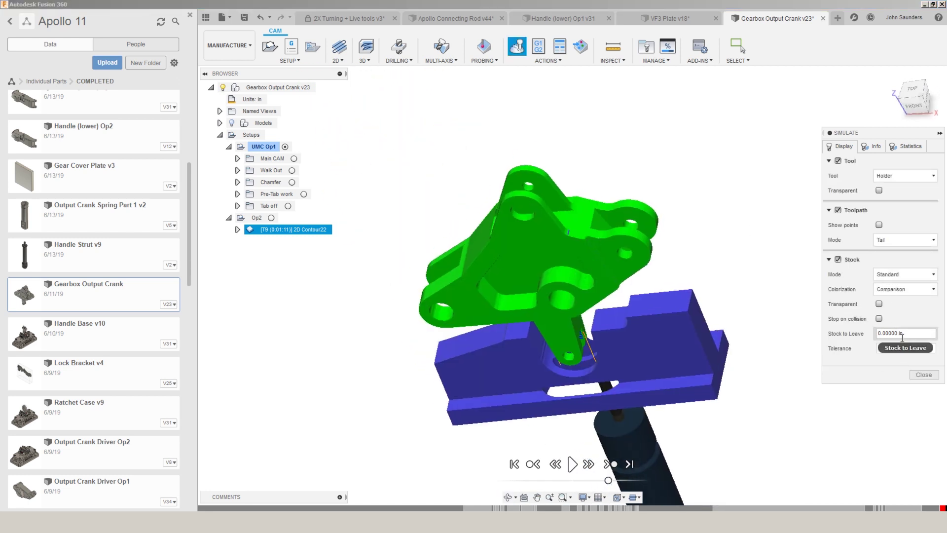
pyautogui.press('Tab')
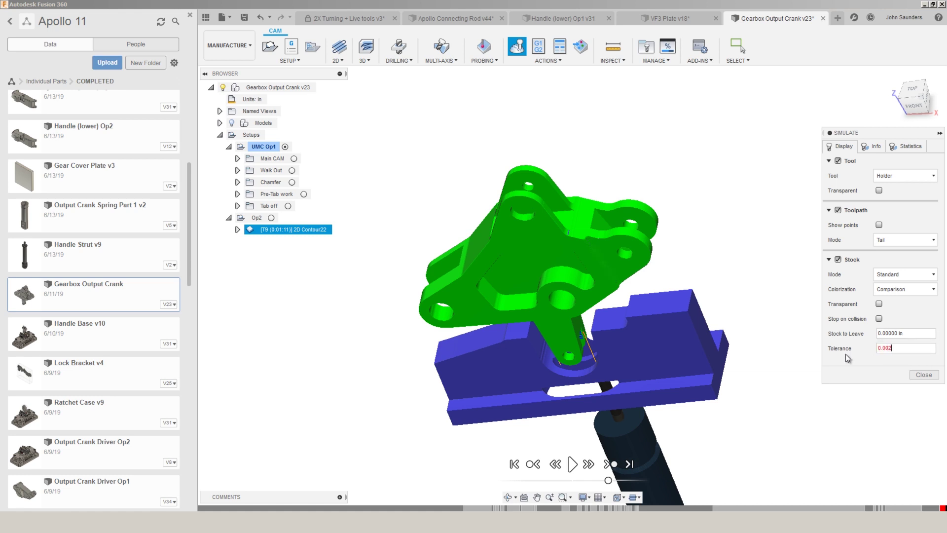
pyautogui.press('Return')
# Orbit around the stock to review the comparison, then close the simulation
pyautogui.scroll(2, 688, 186)
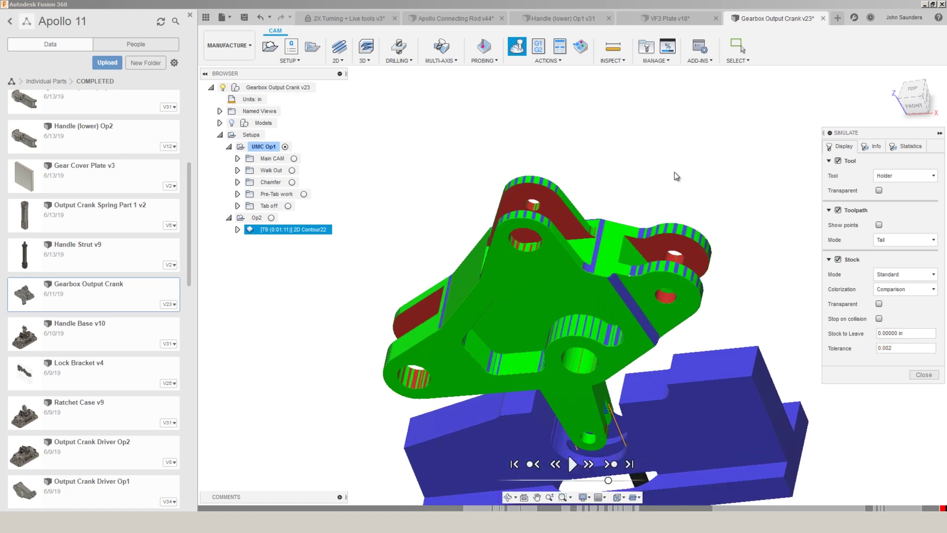
pyautogui.keyDown('shift'); pyautogui.moveTo(676, 176); pyautogui.dragTo(626, 259, button='middle'); pyautogui.keyUp('shift')
pyautogui.keyDown('shift'); pyautogui.moveTo(646, 193); pyautogui.dragTo(601, 219, button='middle'); pyautogui.keyUp('shift')
pyautogui.keyDown('shift'); pyautogui.moveTo(624, 253); pyautogui.dragTo(587, 292, button='middle'); pyautogui.keyUp('shift')
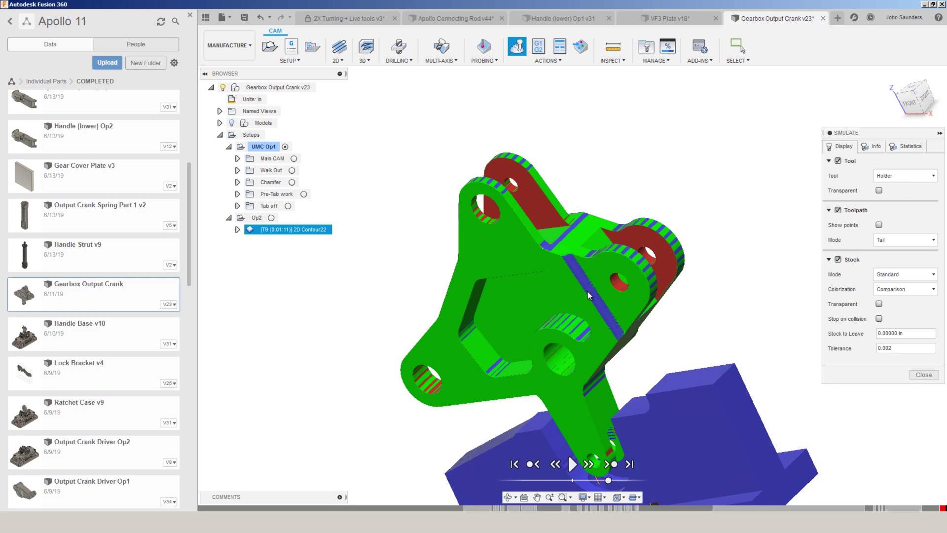
pyautogui.keyDown('shift'); pyautogui.moveTo(588, 291); pyautogui.dragTo(553, 336, button='middle'); pyautogui.keyUp('shift')
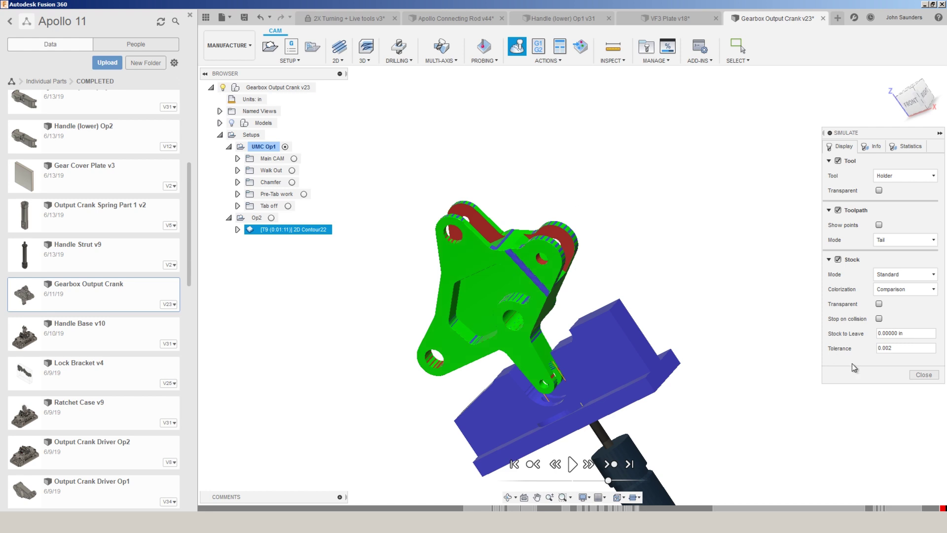
pyautogui.click(918, 375)
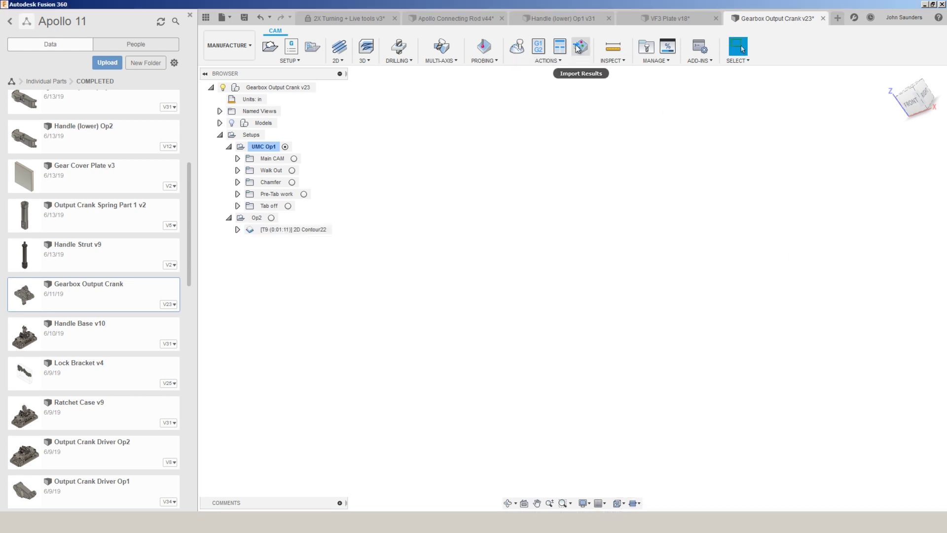
# Switch to the Handle (lower) Op1 v31 document and deselect Setup3 to hide its stock
pyautogui.click(545, 21)
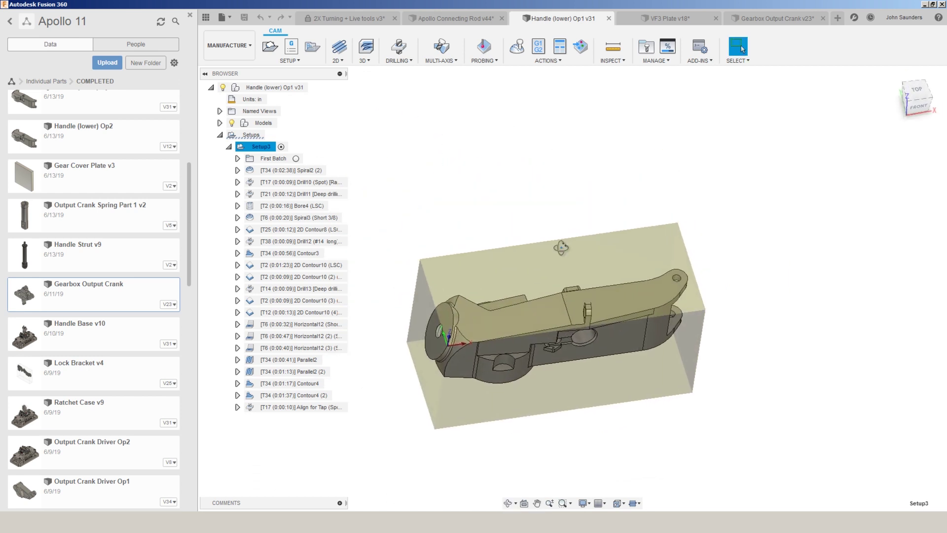
pyautogui.keyDown('shift'); pyautogui.moveTo(563, 247); pyautogui.dragTo(574, 256, button='middle'); pyautogui.keyUp('shift')
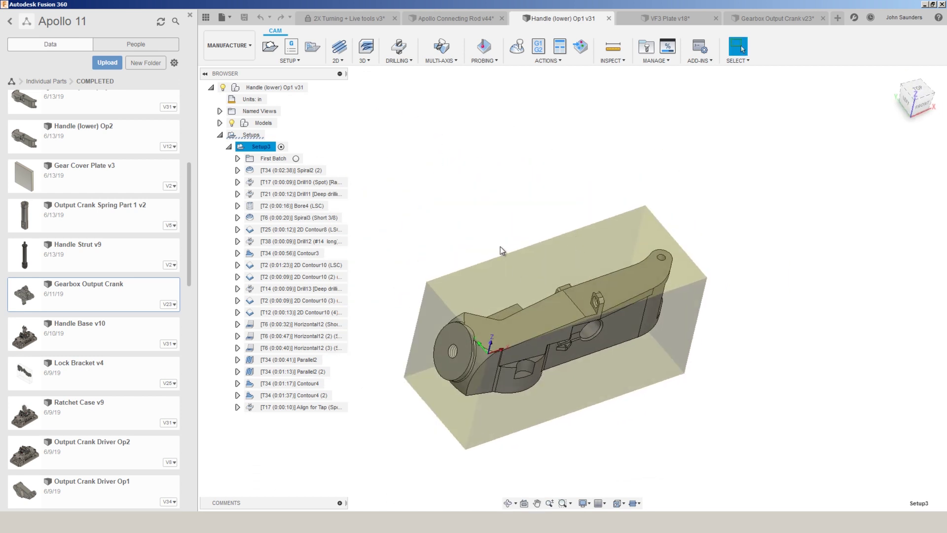
pyautogui.click(530, 217)
# Expand the First Batch folder's operations and orbit the handle part to review them
pyautogui.click(268, 158)
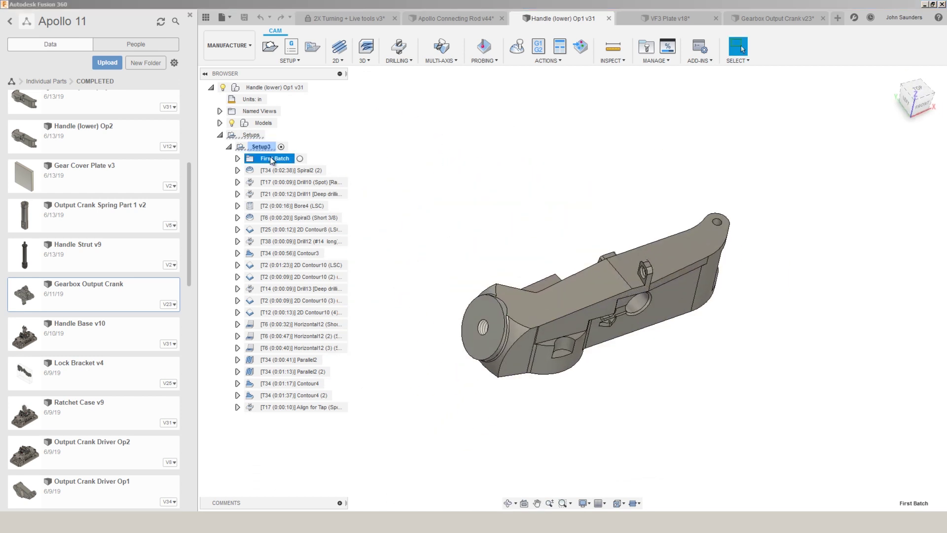
pyautogui.click(237, 158)
pyautogui.scroll(-5, 281, 209)
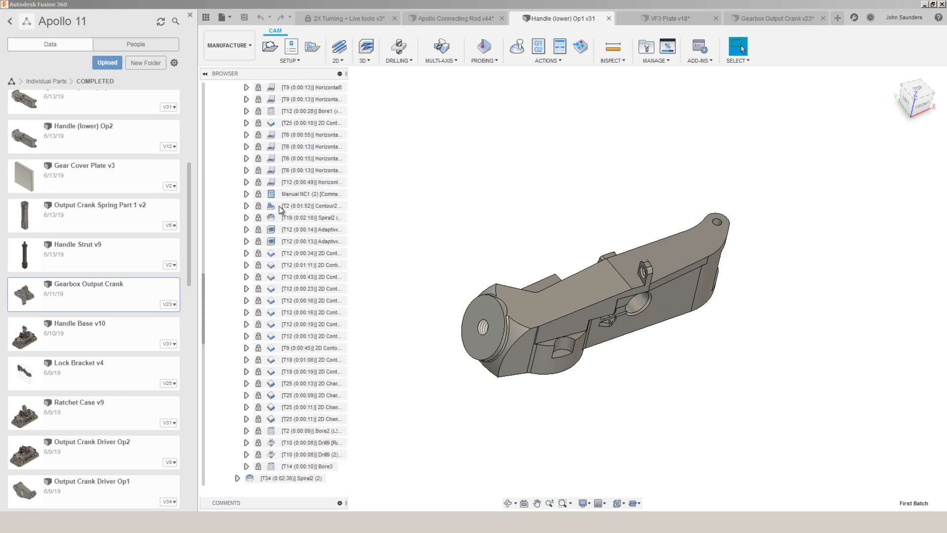
pyautogui.scroll(-5, 279, 209)
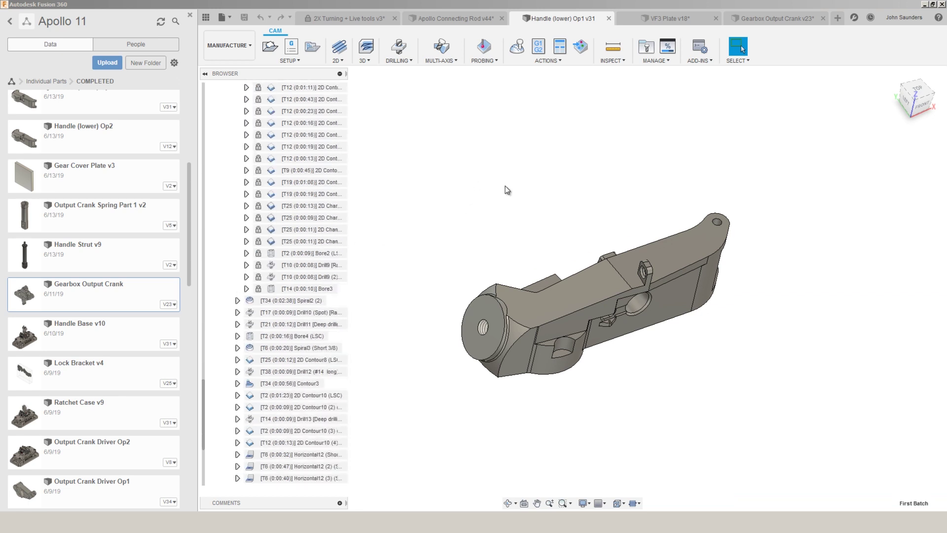
pyautogui.keyDown('shift'); pyautogui.moveTo(568, 213); pyautogui.dragTo(560, 254, button='middle'); pyautogui.keyUp('shift')
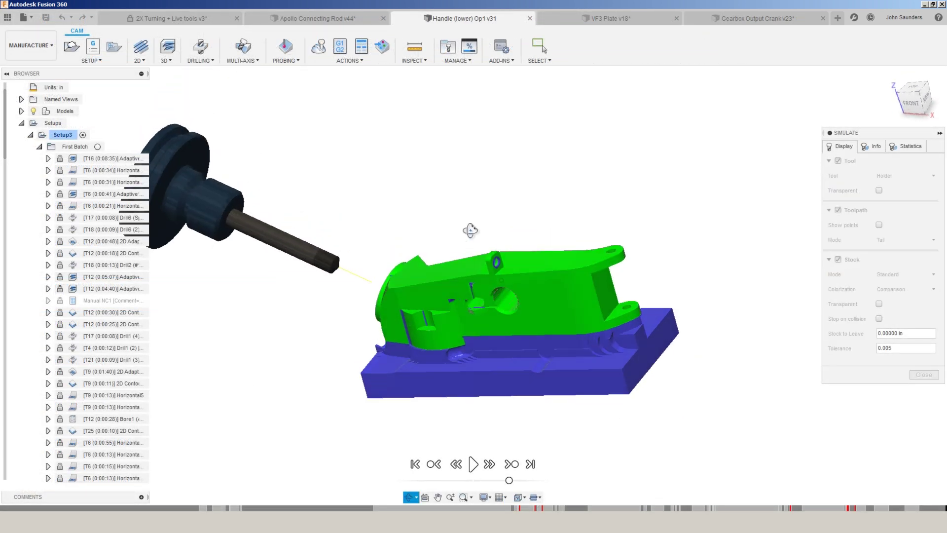
pyautogui.scroll(5, 461, 245)
pyautogui.keyDown('shift'); pyautogui.moveTo(494, 260); pyautogui.dragTo(447, 302, button='middle'); pyautogui.keyUp('shift')
pyautogui.scroll(4, 480, 292)
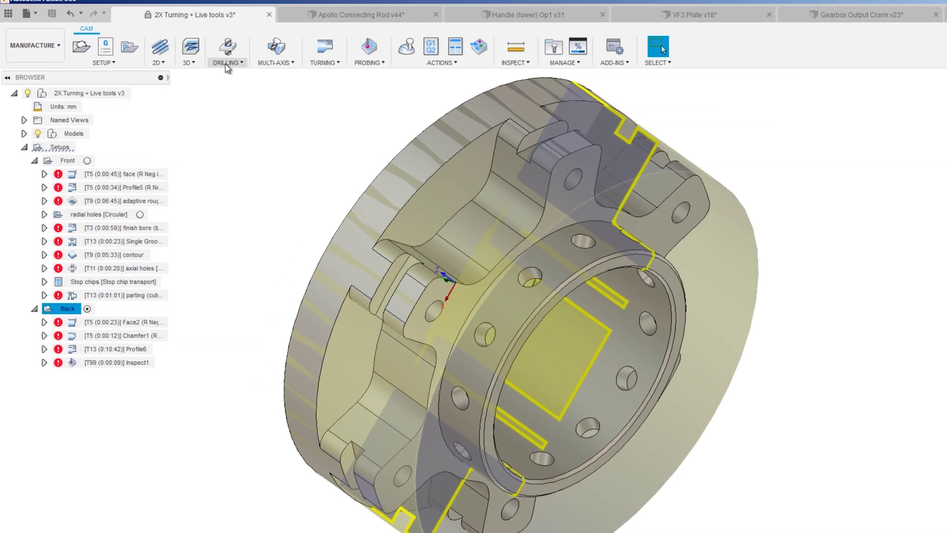
# Browse the Drilling operations list and the Front setup's actions, then leave orbit mode
pyautogui.click(208, 61)
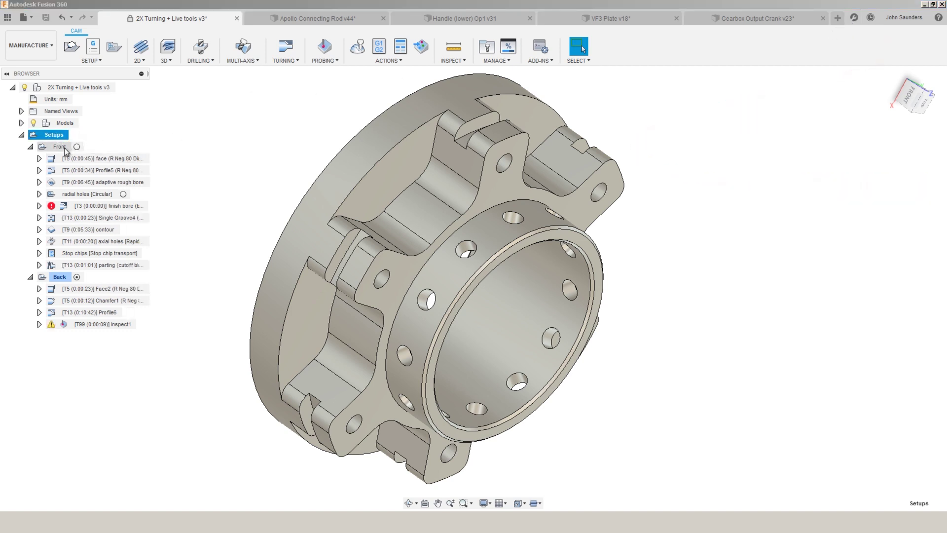
pyautogui.rightClick(60, 146)
pyautogui.moveTo(100, 175)
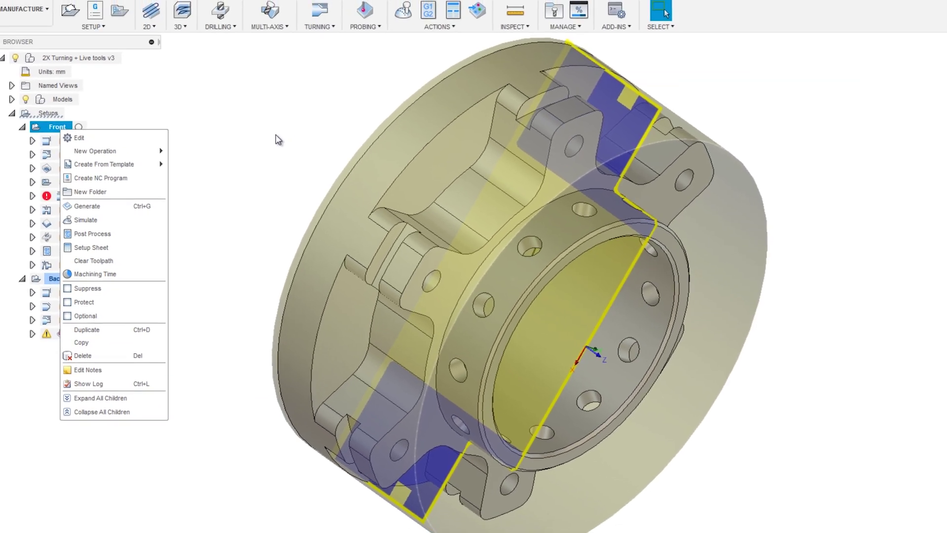
pyautogui.click(278, 140)
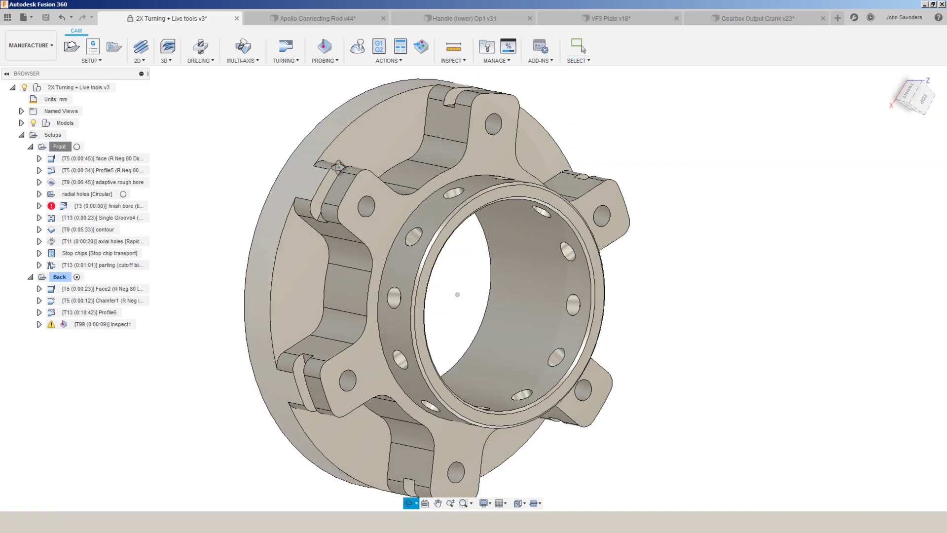
pyautogui.press('Escape')
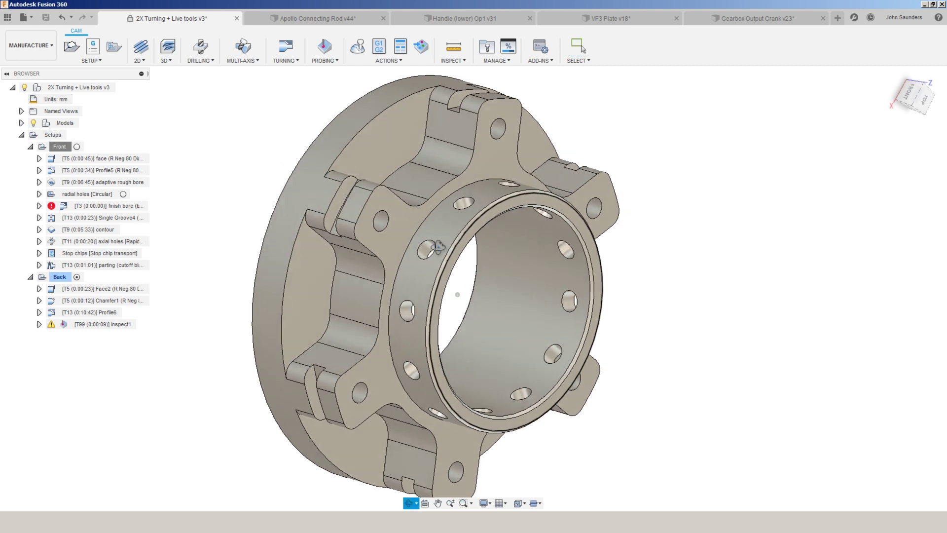
# Select a radial hole face on the 2X Turning part and reopen the drilling operations list
pyautogui.scroll(5, 419, 251)
pyautogui.click(418, 246)
pyautogui.scroll(-3, 419, 247)
pyautogui.scroll(-2, 418, 247)
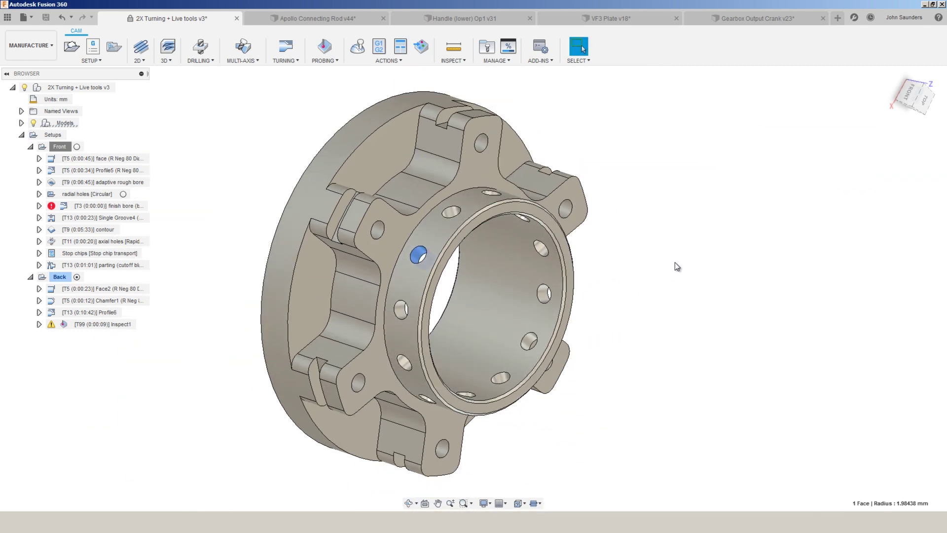
pyautogui.click(453, 213)
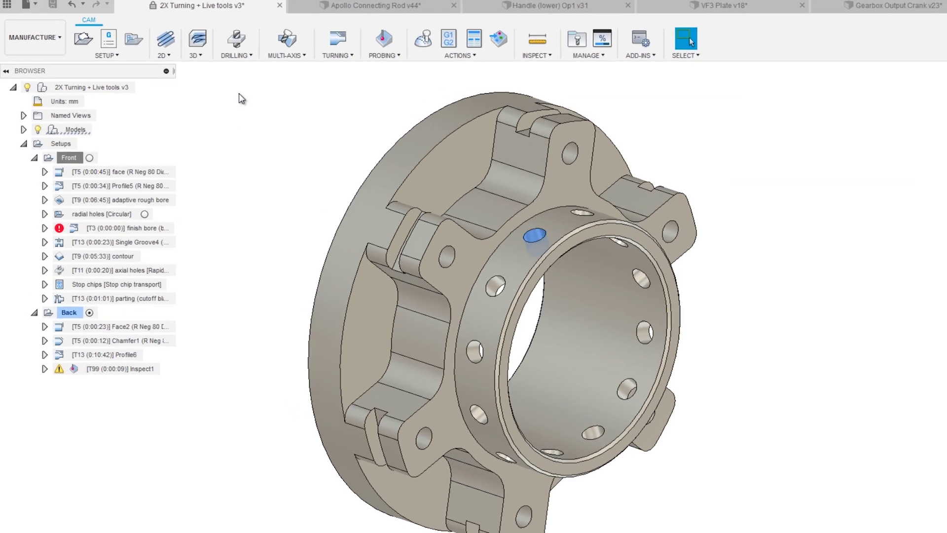
pyautogui.click(264, 55)
# In Hole Recognition options, include hole groups not aligned with the setup
pyautogui.click(277, 88)
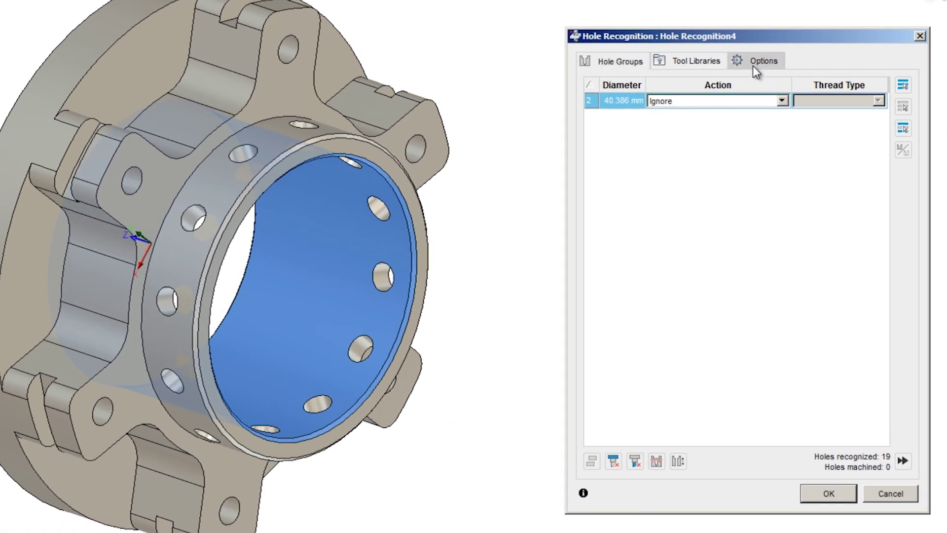
pyautogui.click(755, 62)
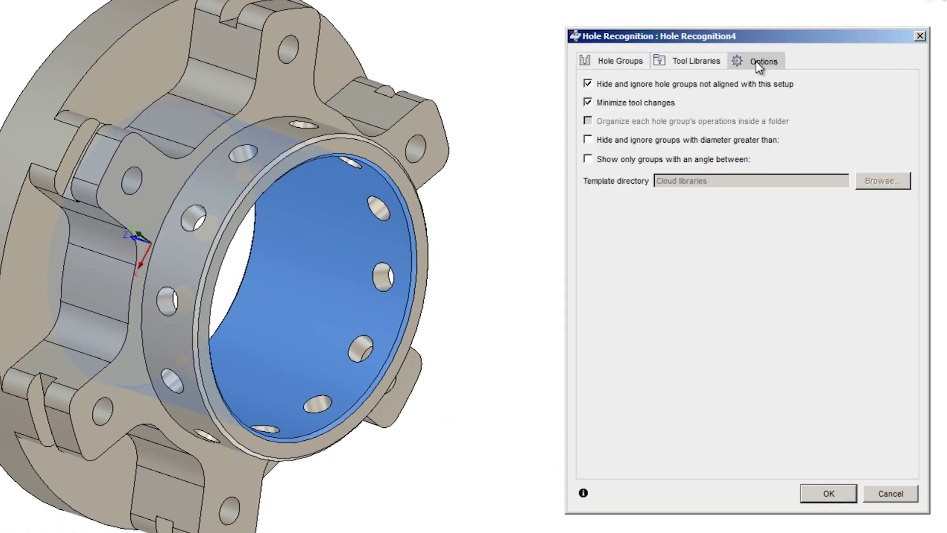
pyautogui.click(588, 84)
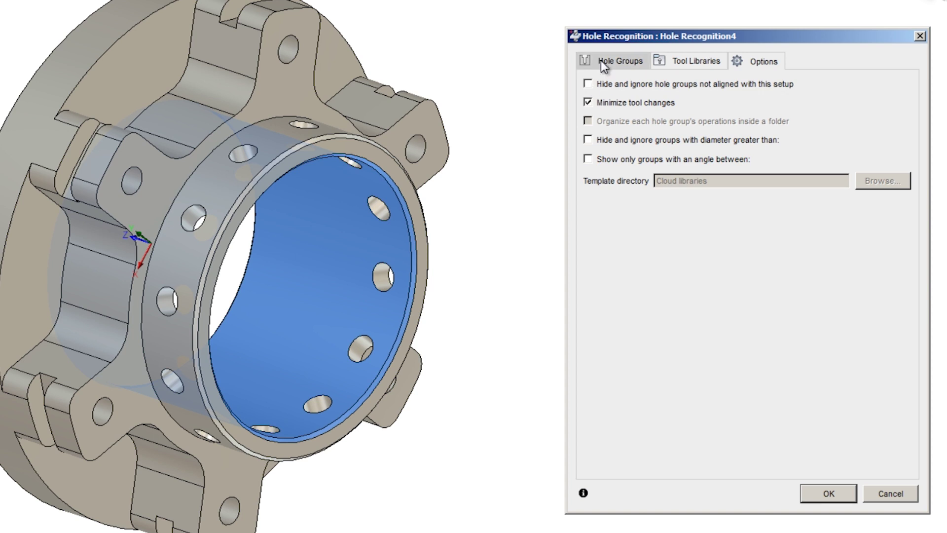
pyautogui.click(600, 61)
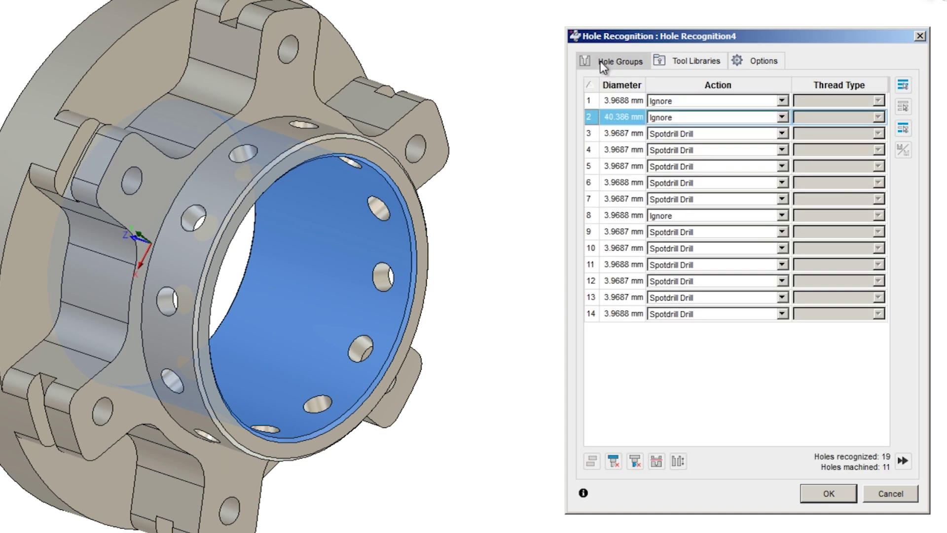
# Locate hole groups 3 through 14 on the part from the Hole Groups table
pyautogui.click(616, 133)
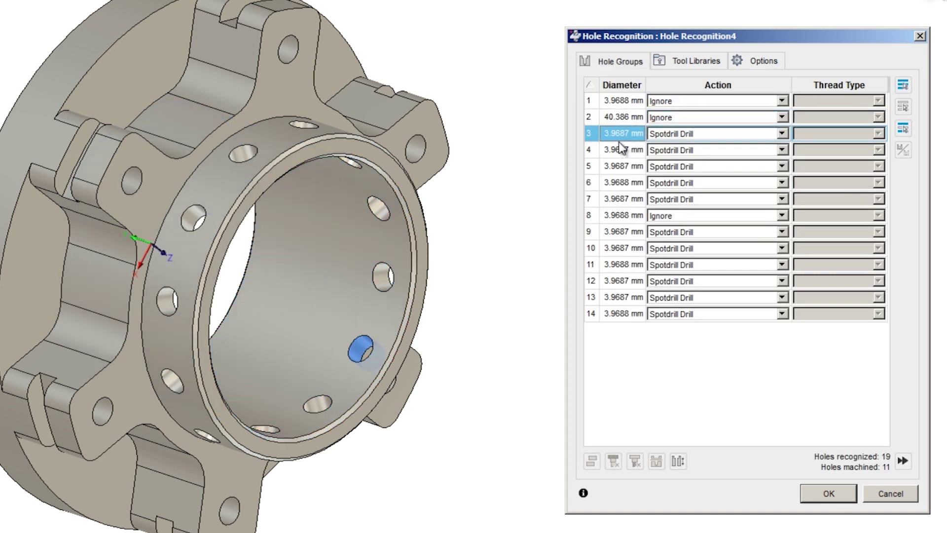
pyautogui.click(620, 149)
pyautogui.click(621, 166)
pyautogui.click(624, 181)
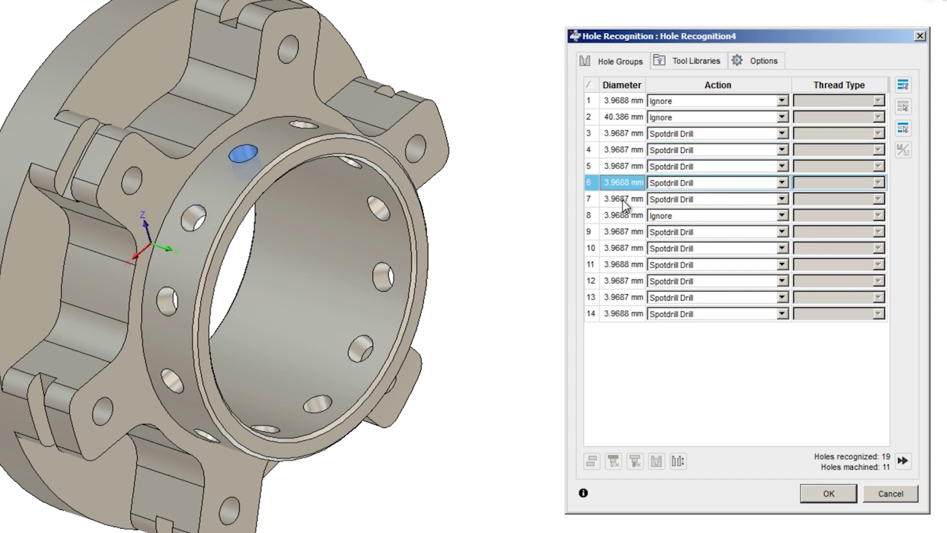
pyautogui.click(623, 200)
pyautogui.click(614, 215)
pyautogui.click(614, 231)
pyautogui.click(612, 248)
pyautogui.click(616, 265)
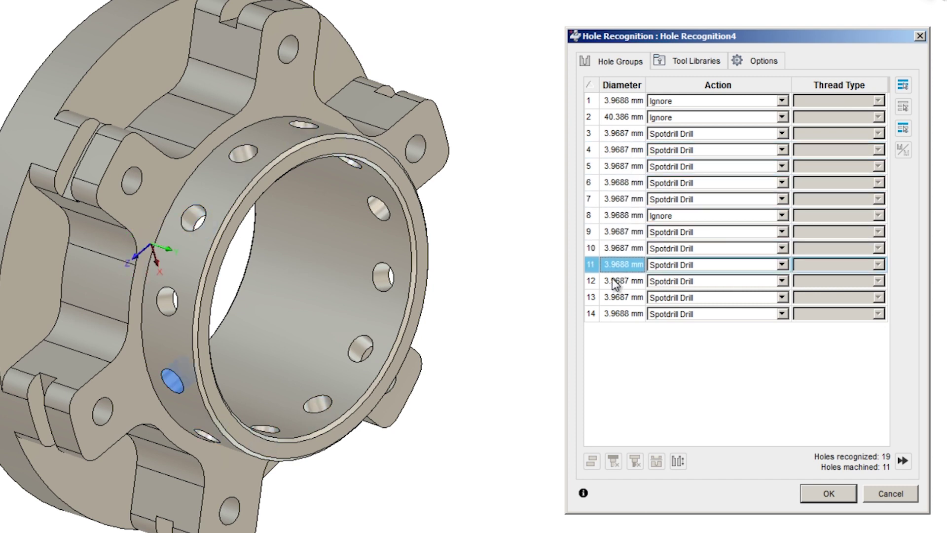
pyautogui.click(612, 280)
pyautogui.click(617, 296)
pyautogui.click(625, 316)
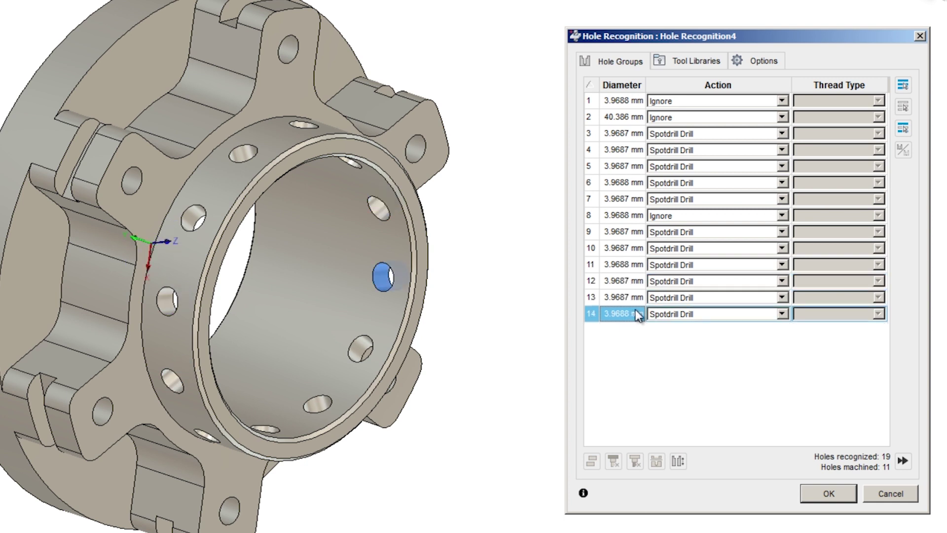
# Keep Spotdrill Drill for hole group 14 and accept to create the spot-drill operations
pyautogui.click(686, 316)
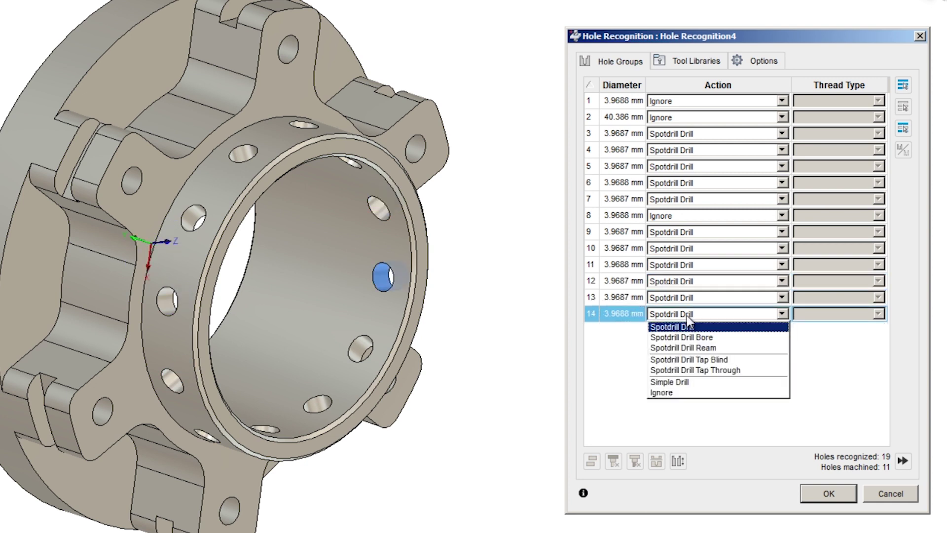
pyautogui.click(687, 316)
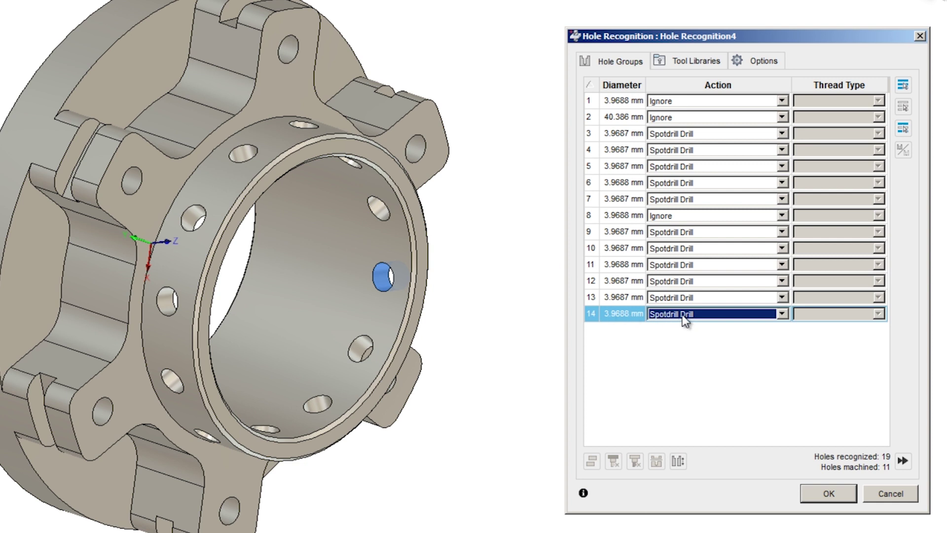
pyautogui.click(687, 315)
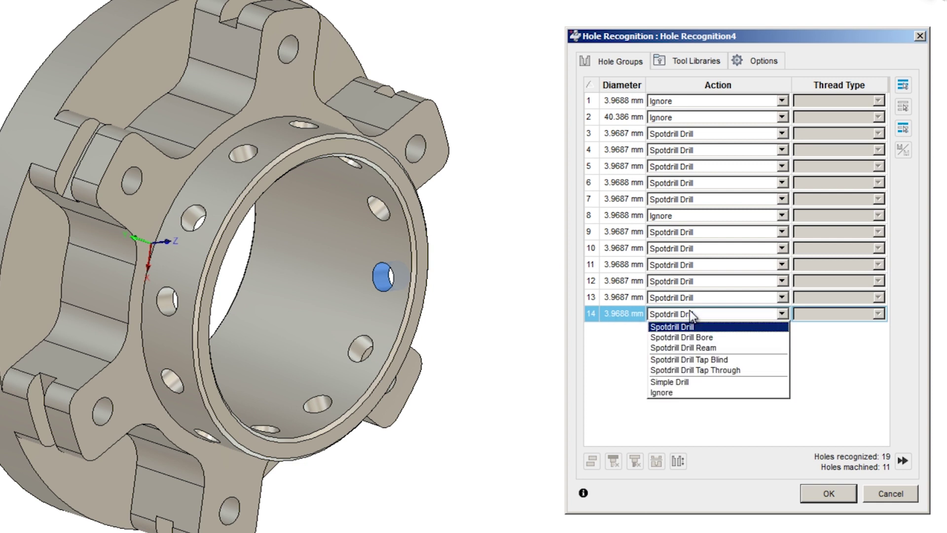
pyautogui.click(689, 310)
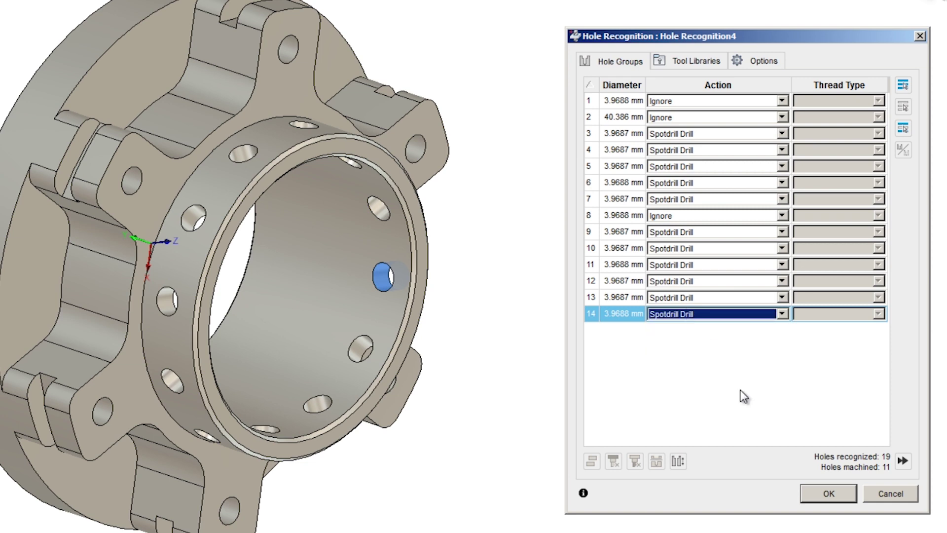
pyautogui.click(822, 495)
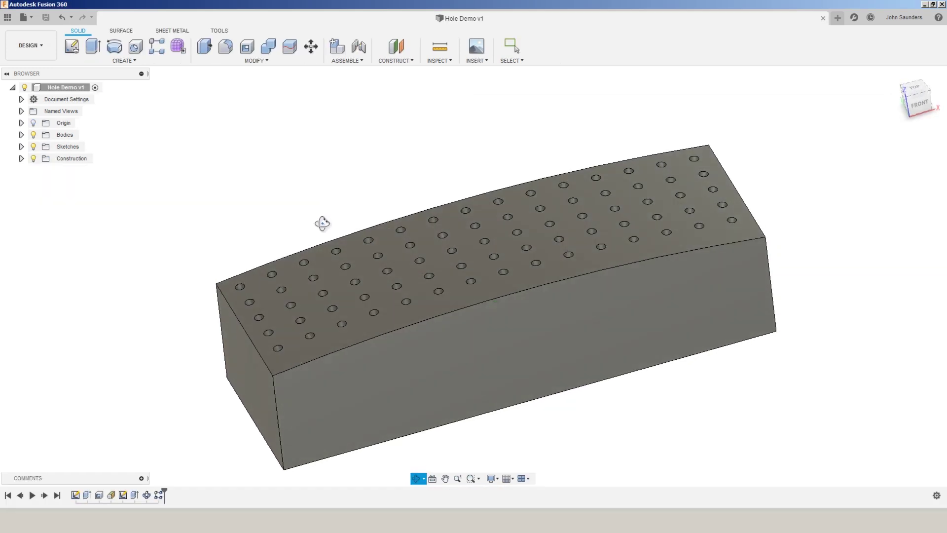
pyautogui.moveTo(322, 223)
pyautogui.mouseDown()
pyautogui.moveTo(332, 265)
pyautogui.moveTo(323, 237)
pyautogui.mouseUp()
pyautogui.press('Escape')
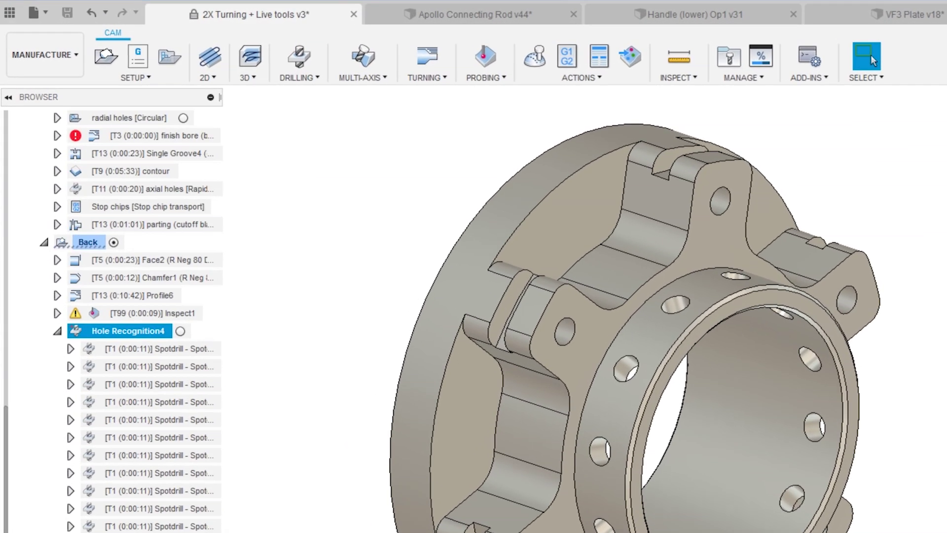
# In the Design workspace, add a 0.25 in 1/4-20 UNC thread to a radial hole
pyautogui.click(37, 61)
pyautogui.click(46, 91)
pyautogui.click(203, 79)
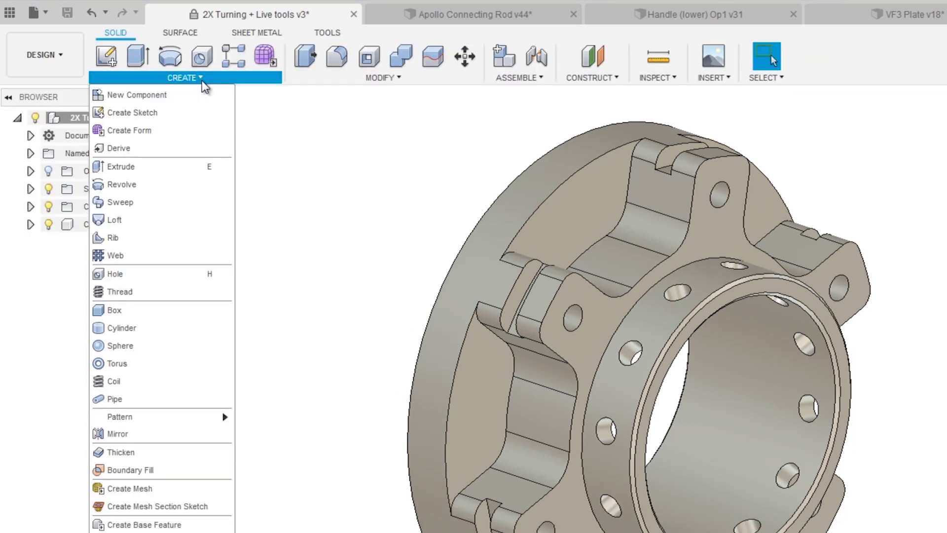
pyautogui.click(170, 290)
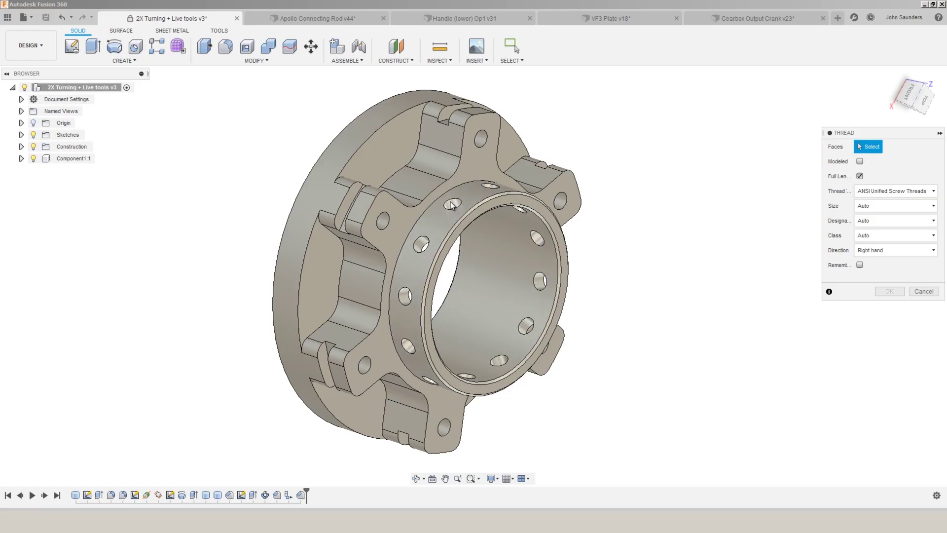
pyautogui.click(451, 205)
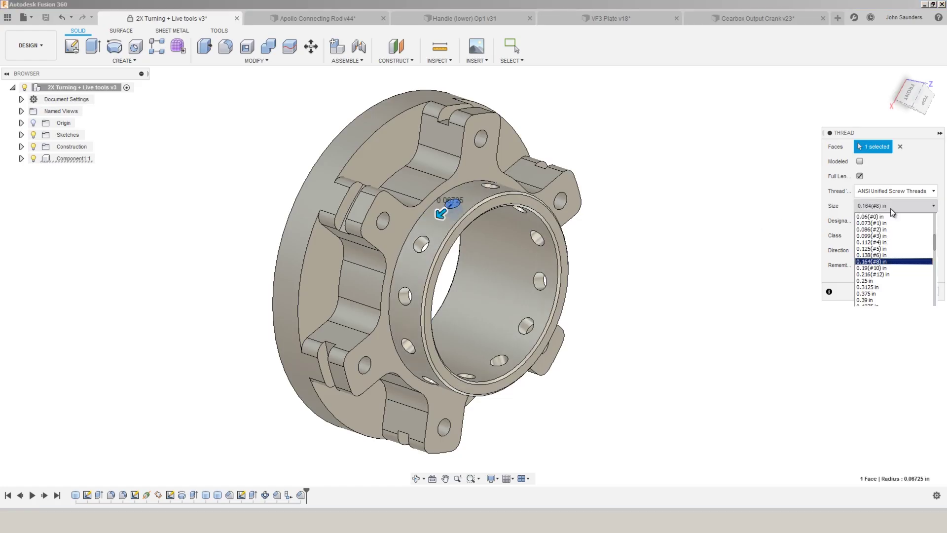
pyautogui.click(878, 280)
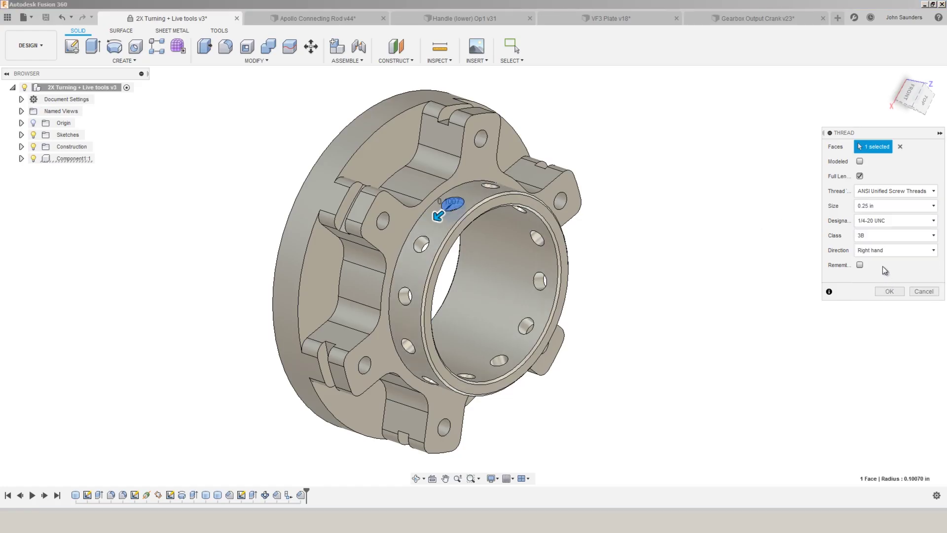
pyautogui.click(889, 292)
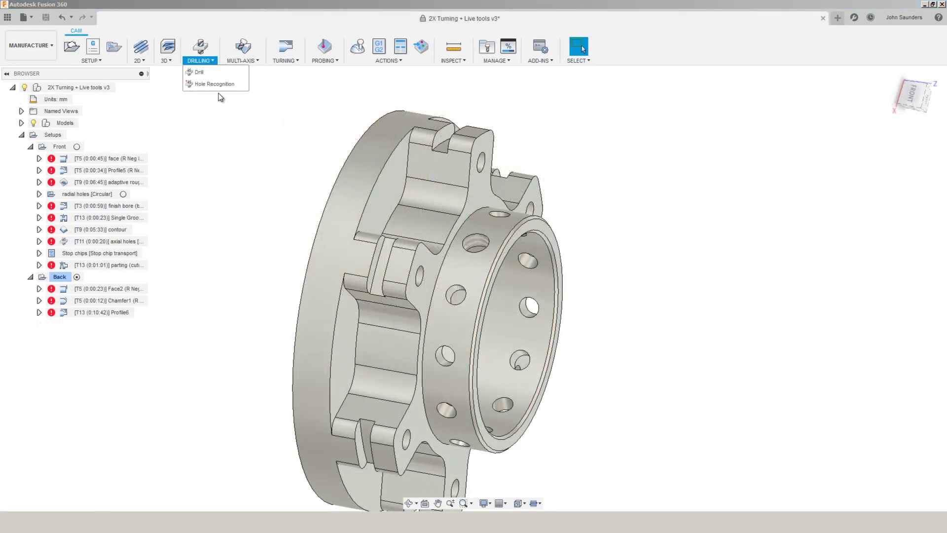
# Run Hole Recognition, check the tapped hole group and tool libraries, then cancel it
pyautogui.click(222, 89)
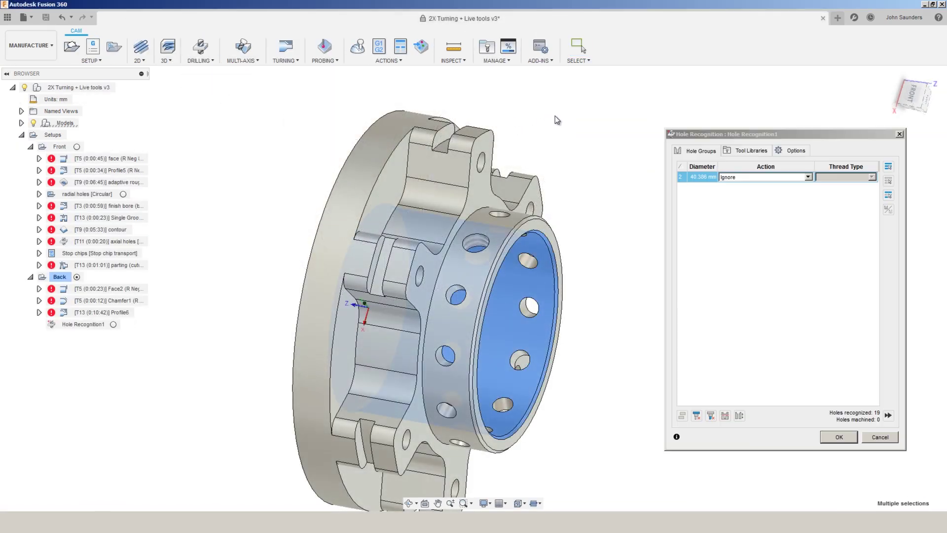
pyautogui.click(786, 151)
pyautogui.click(697, 151)
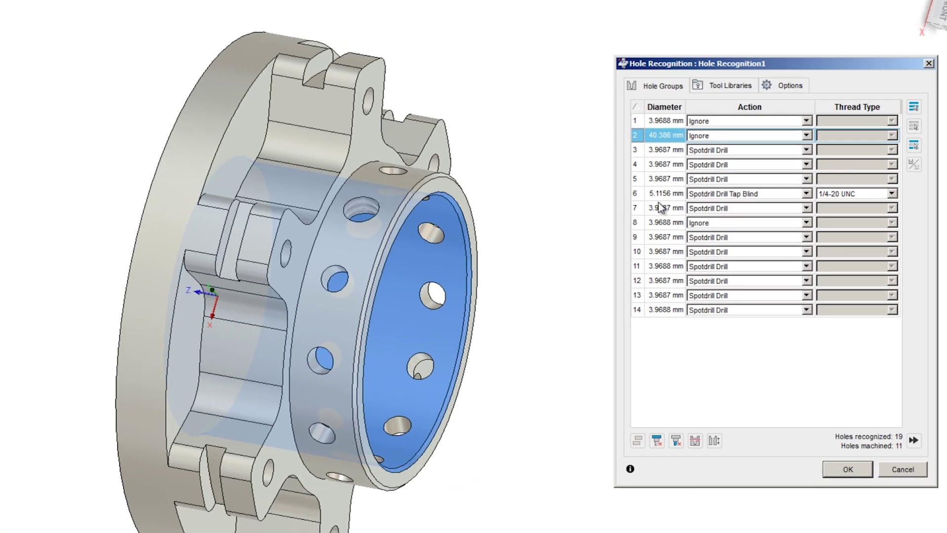
pyautogui.click(787, 206)
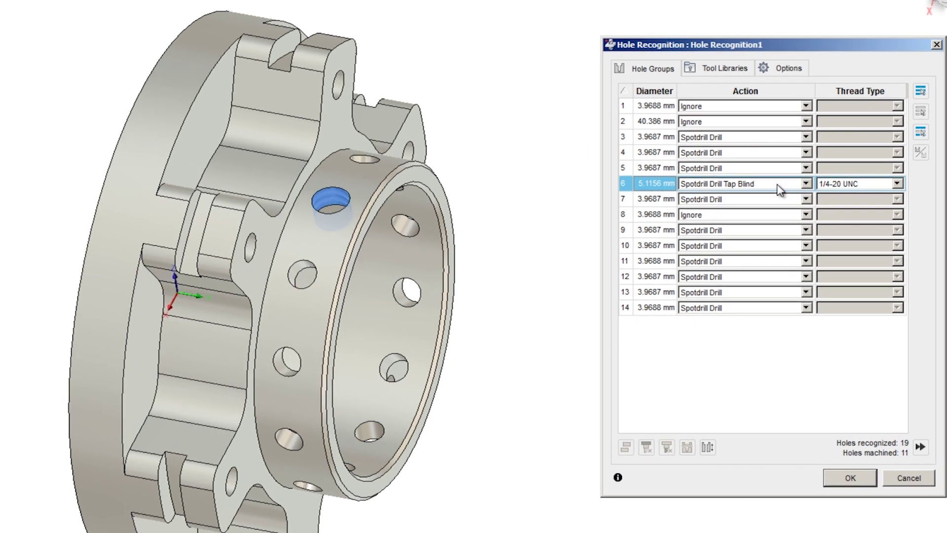
pyautogui.click(724, 68)
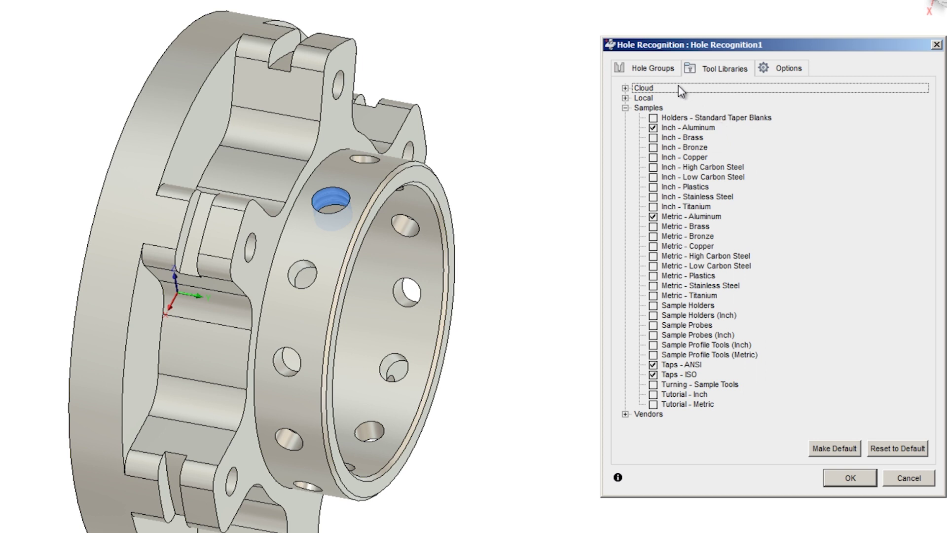
pyautogui.click(624, 88)
pyautogui.click(656, 69)
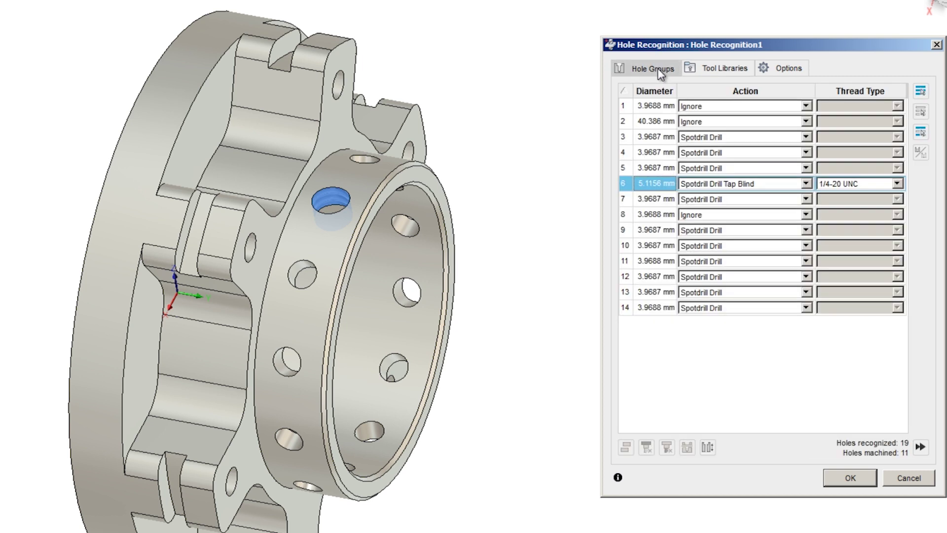
pyautogui.click(907, 478)
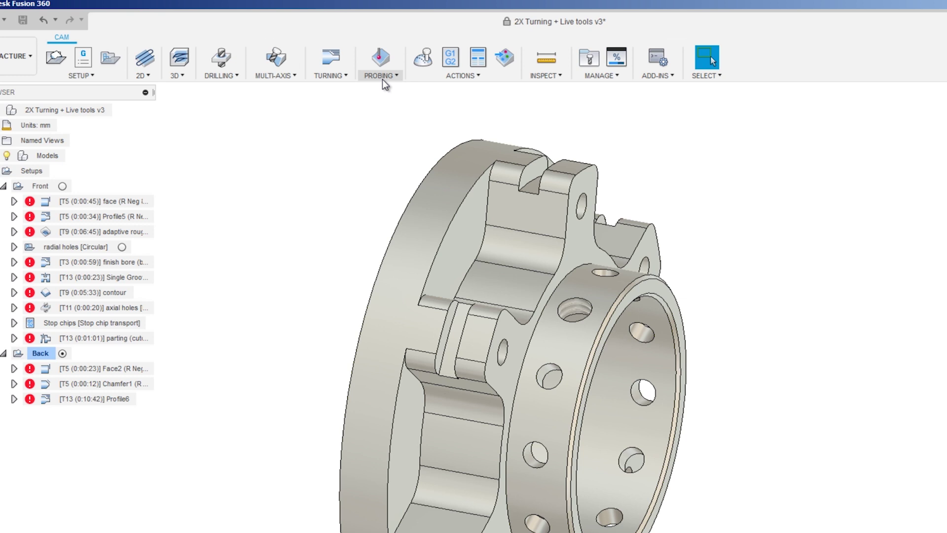
# Place an Inspect Surface probe point on the part face with Tool Orientation enabled
pyautogui.click(383, 78)
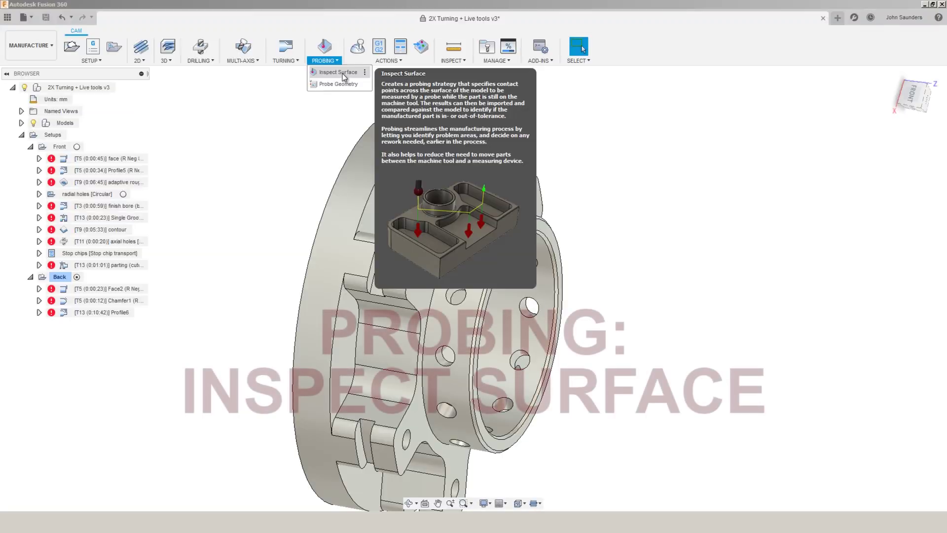
pyautogui.click(344, 75)
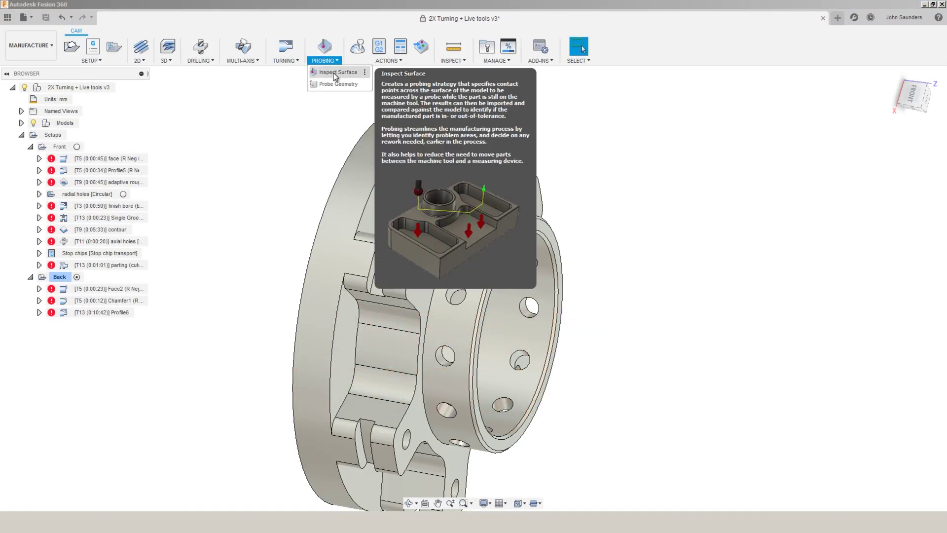
pyautogui.click(338, 73)
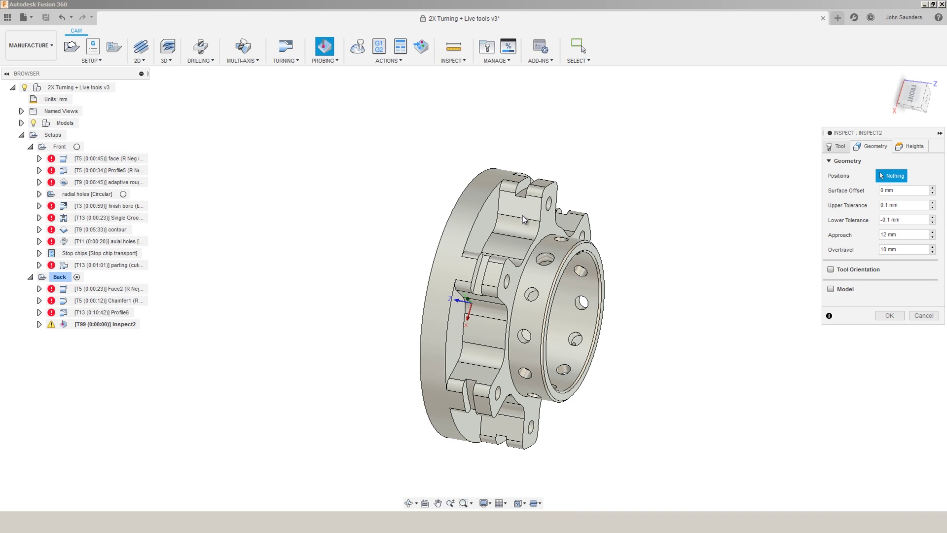
pyautogui.click(524, 217)
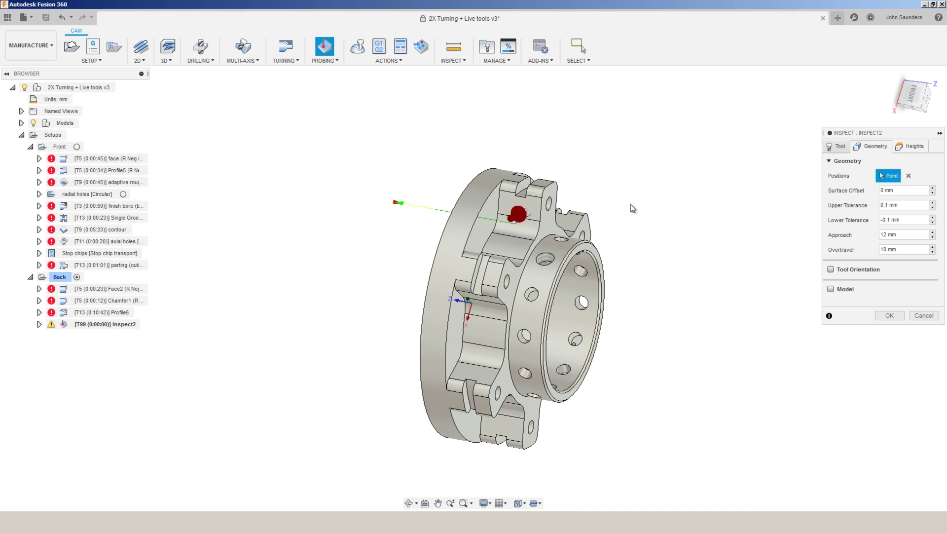
pyautogui.keyDown('shift'); pyautogui.moveTo(632, 208); pyautogui.dragTo(596, 173, button='middle'); pyautogui.keyUp('shift')
pyautogui.click(831, 269)
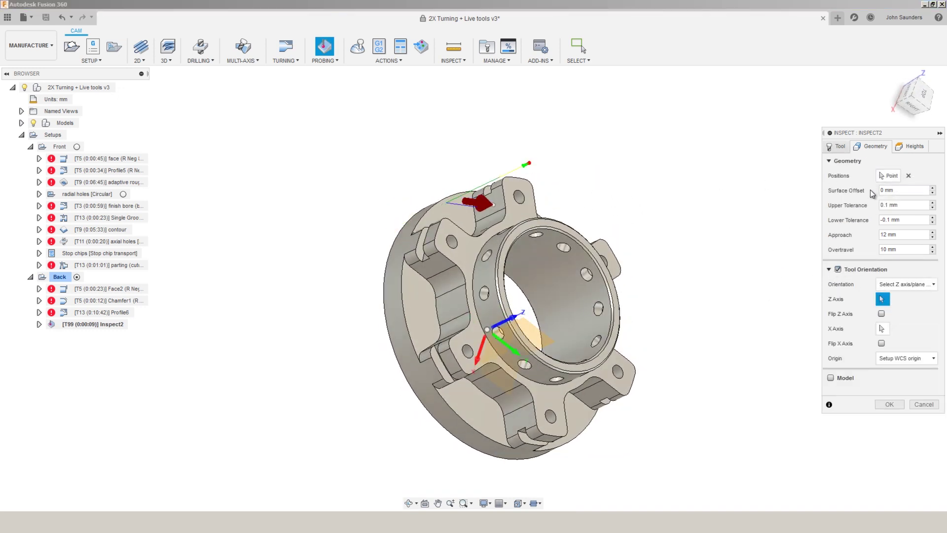
pyautogui.keyDown('shift'); pyautogui.moveTo(690, 213); pyautogui.dragTo(616, 237, button='middle'); pyautogui.keyUp('shift')
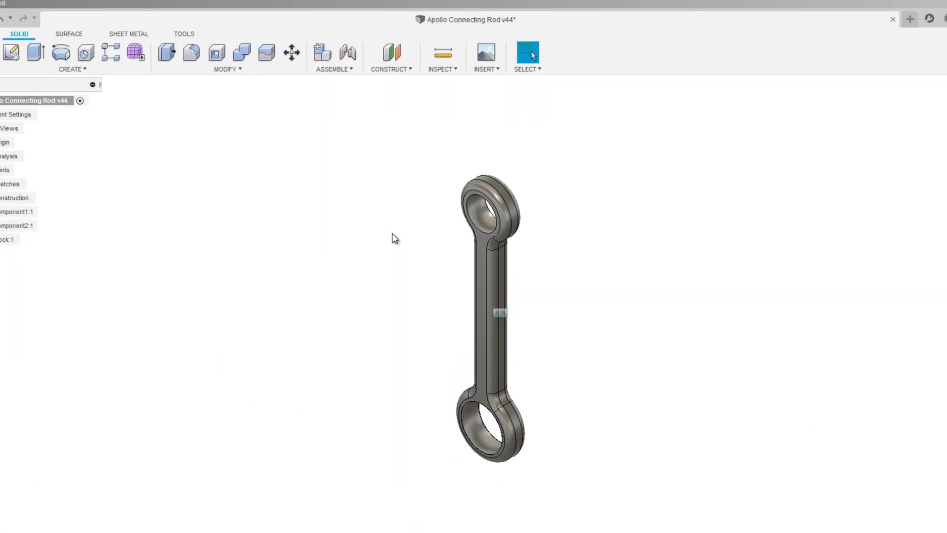
# Create a midplane between the two opposite side faces of the rod
pyautogui.click(383, 66)
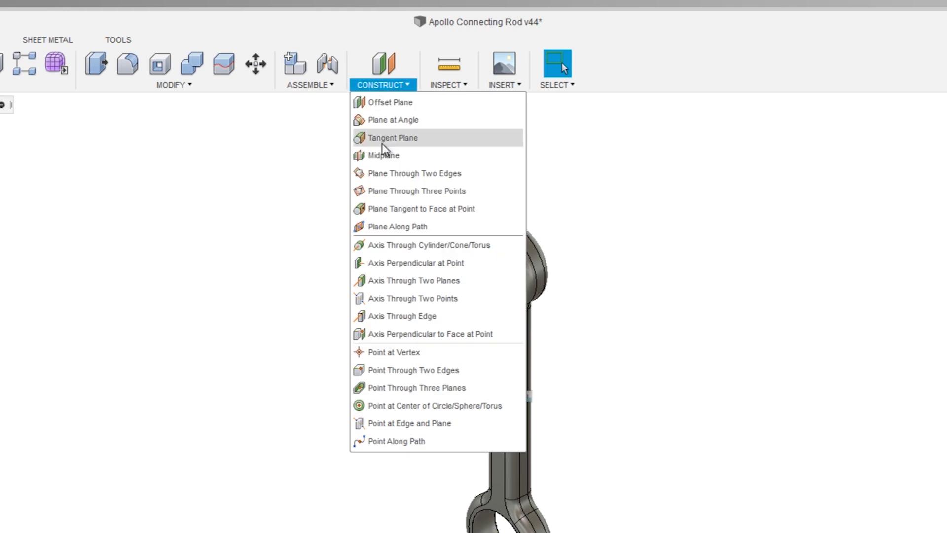
pyautogui.click(383, 155)
pyautogui.scroll(3, 444, 246)
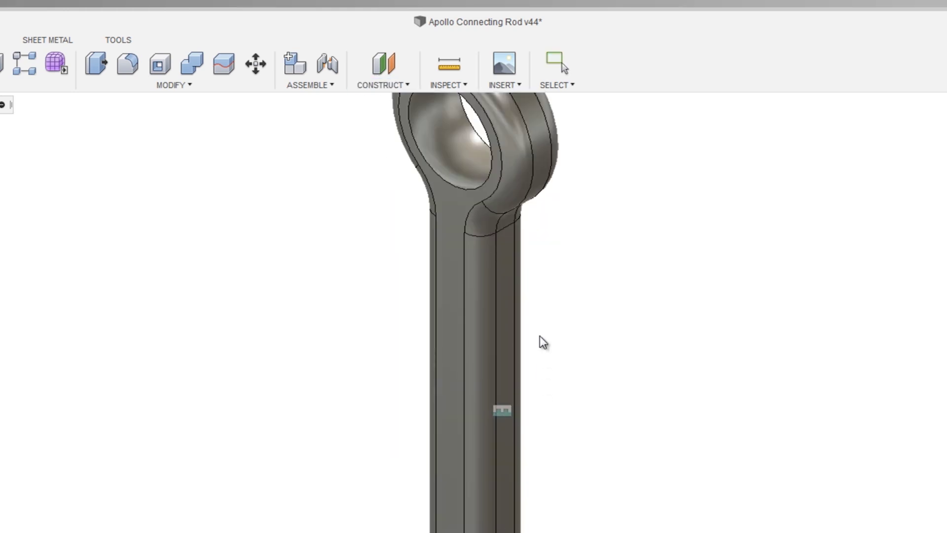
pyautogui.click(502, 276)
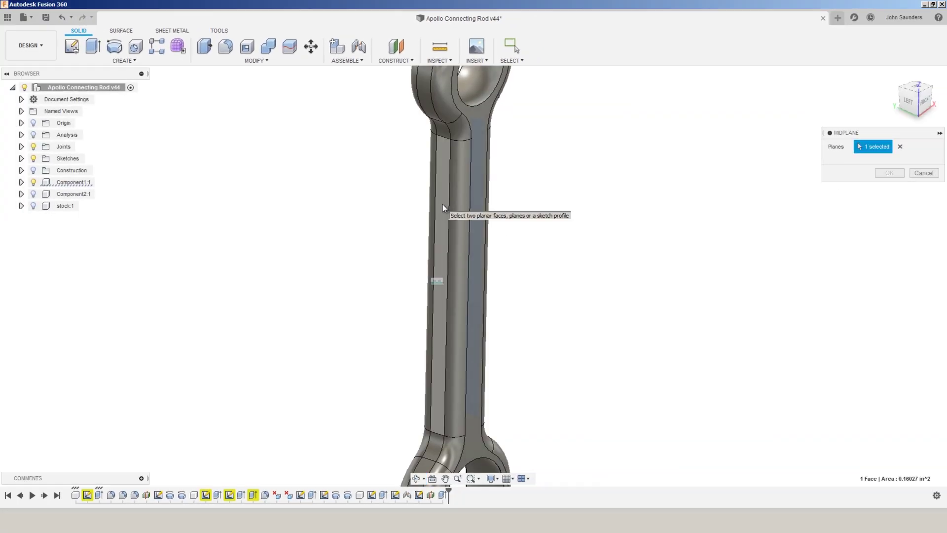
pyautogui.click(445, 228)
pyautogui.click(889, 173)
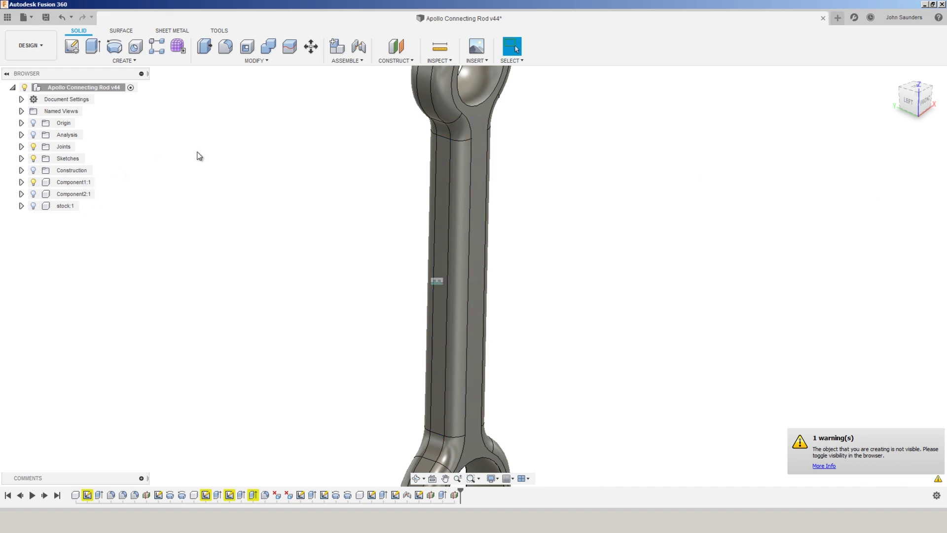
# In Manufacture, section the rod with Plane1, view it from the left, then hide the analysis
pyautogui.click(30, 45)
pyautogui.click(48, 173)
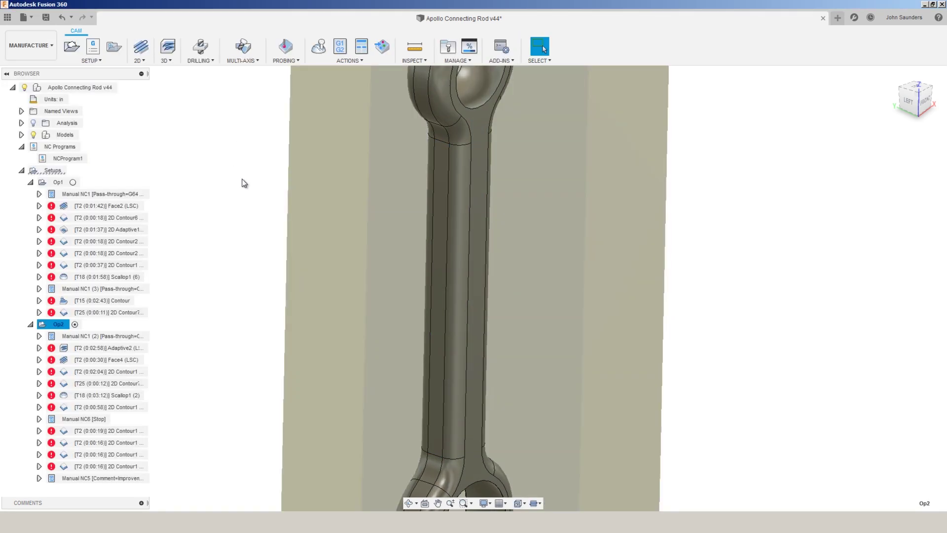
pyautogui.click(415, 61)
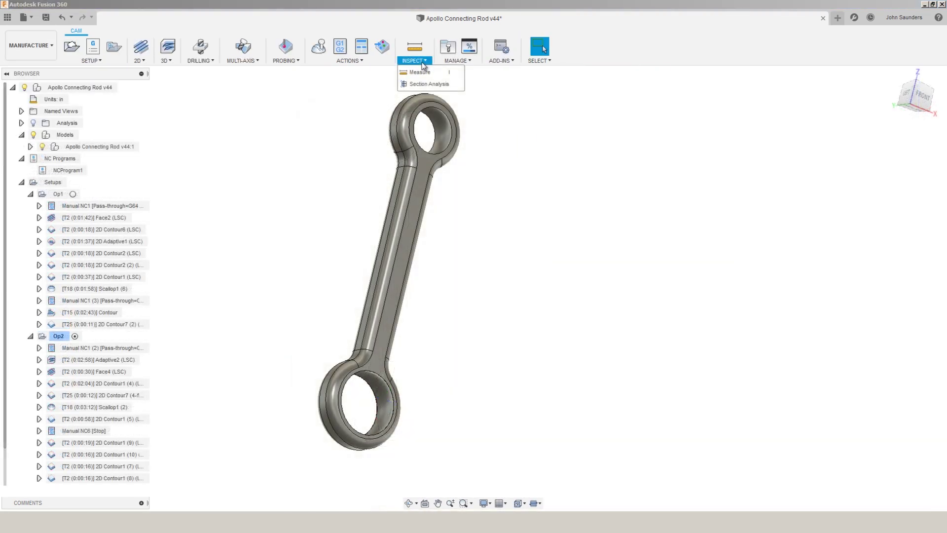
pyautogui.click(453, 86)
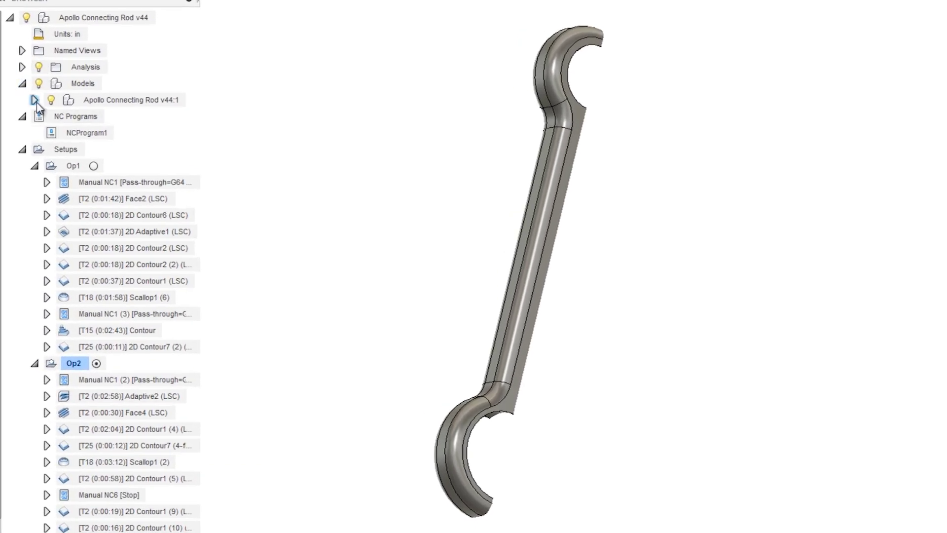
pyautogui.click(34, 100)
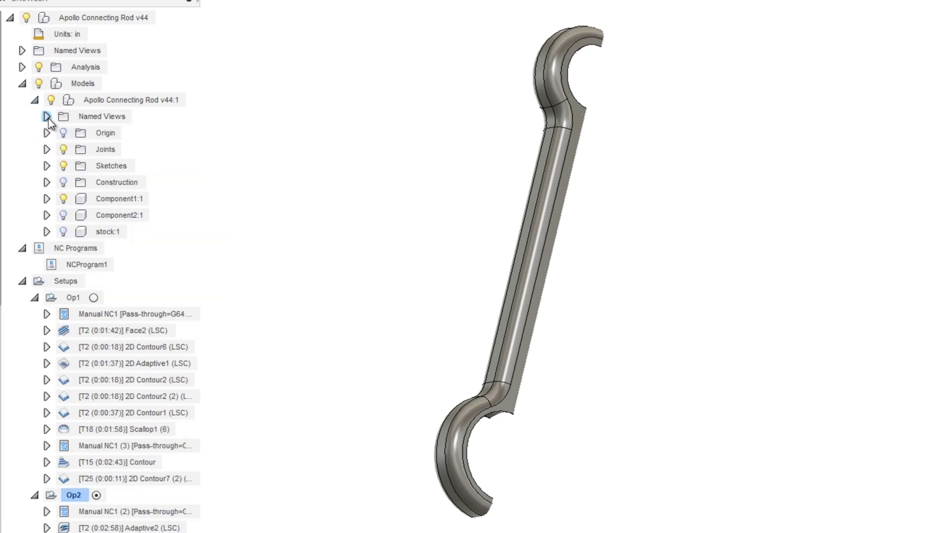
pyautogui.click(47, 182)
pyautogui.doubleClick(109, 198)
pyautogui.keyDown('shift'); pyautogui.moveTo(434, 191); pyautogui.dragTo(577, 201, button='middle'); pyautogui.keyUp('shift')
pyautogui.click(926, 101)
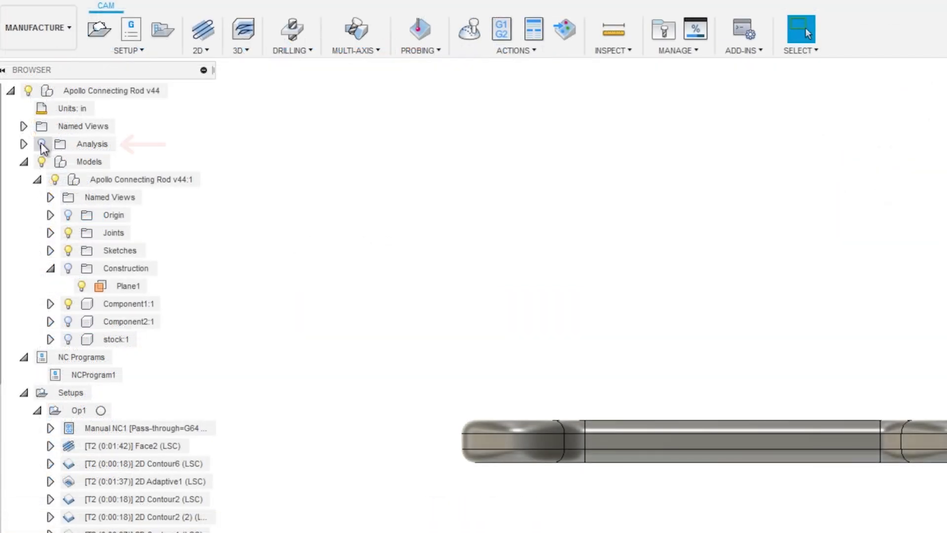
pyautogui.click(42, 144)
pyautogui.click(42, 144)
# Show the section analysis again and view the Contour simulation from the left
pyautogui.click(42, 144)
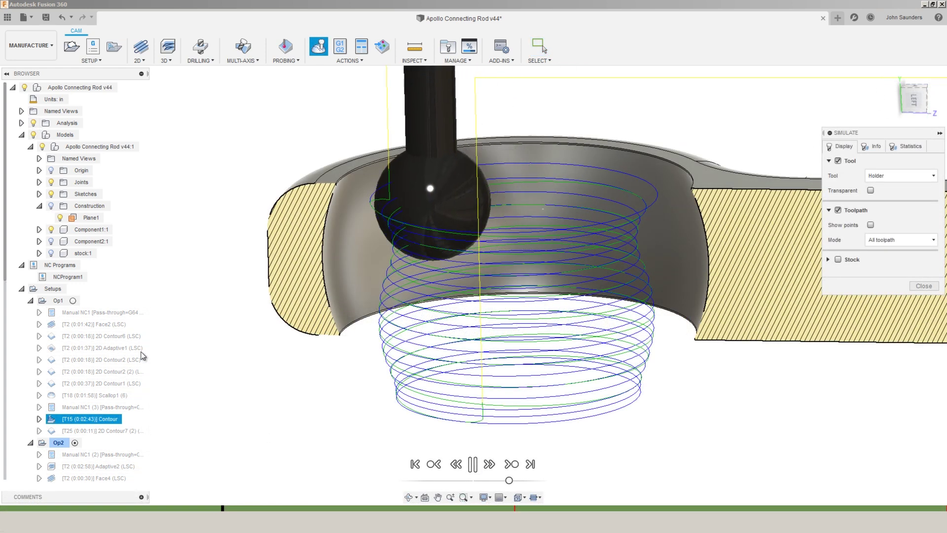
pyautogui.click(911, 102)
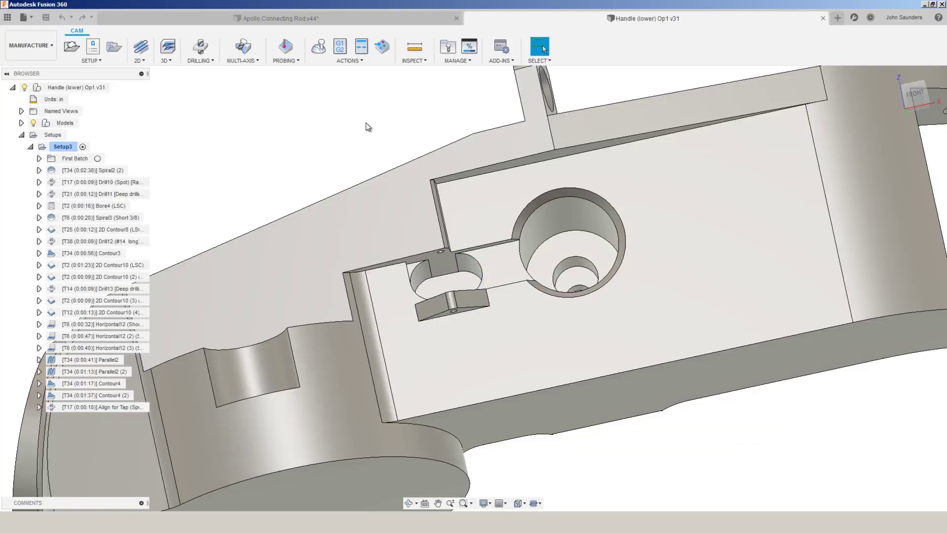
# Add a section analysis on a handle face, offset to about -0.70 in through the pockets
pyautogui.click(414, 60)
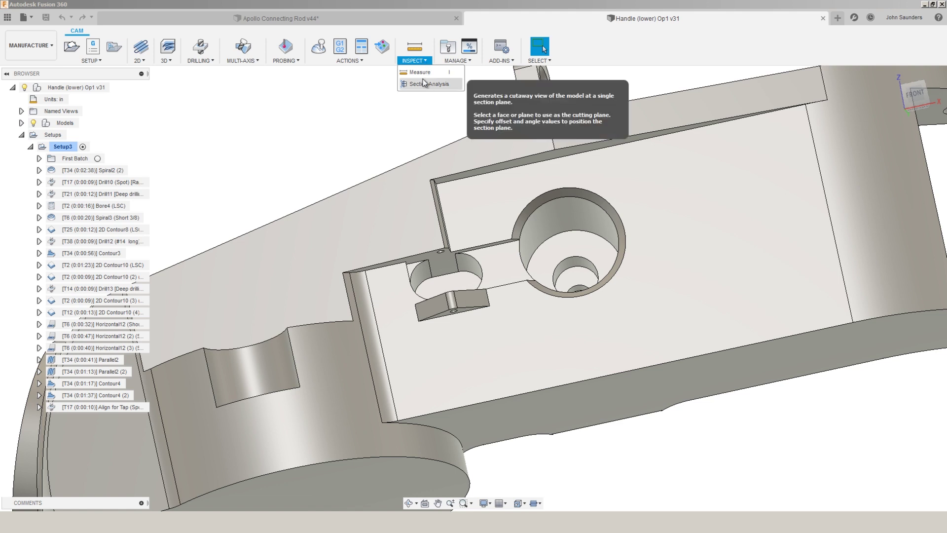
pyautogui.click(424, 83)
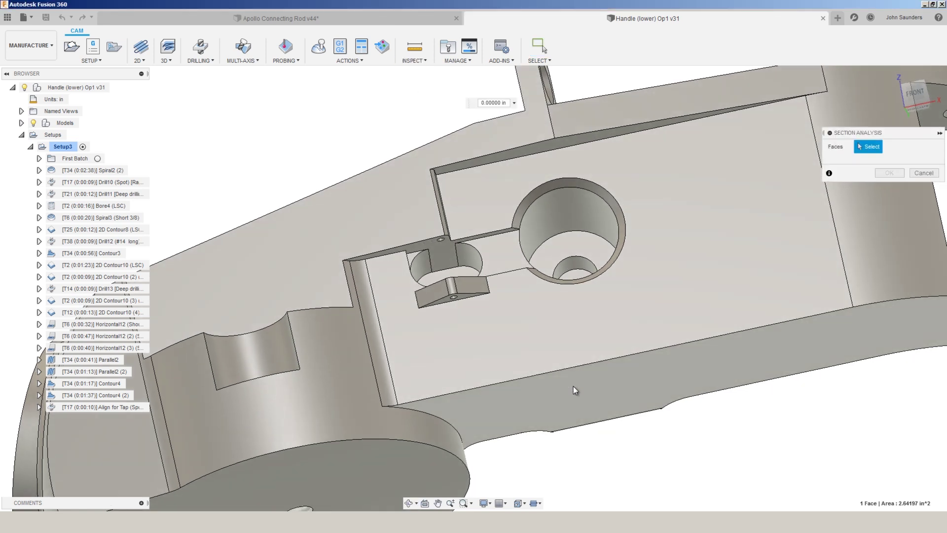
pyautogui.click(573, 389)
pyautogui.moveTo(567, 386); pyautogui.dragTo(547, 272)
pyautogui.click(887, 247)
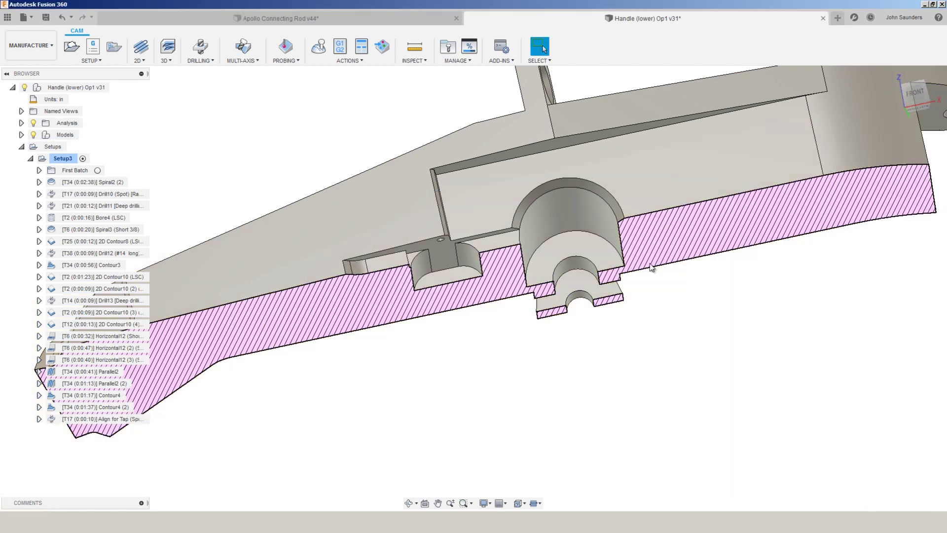
# Orbit and zoom to inspect the cut pockets from below
pyautogui.keyDown('shift'); pyautogui.moveTo(646, 269); pyautogui.dragTo(546, 229, button='middle'); pyautogui.keyUp('shift')
pyautogui.click(916, 102)
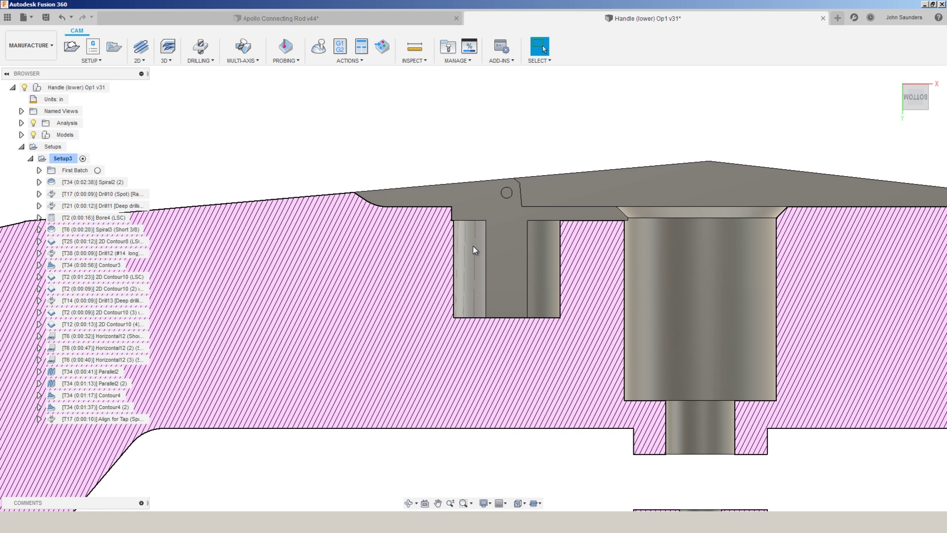
pyautogui.scroll(2, 472, 247)
pyautogui.keyDown('shift'); pyautogui.moveTo(491, 311); pyautogui.dragTo(448, 374, button='middle'); pyautogui.keyUp('shift')
pyautogui.scroll(5, 446, 354)
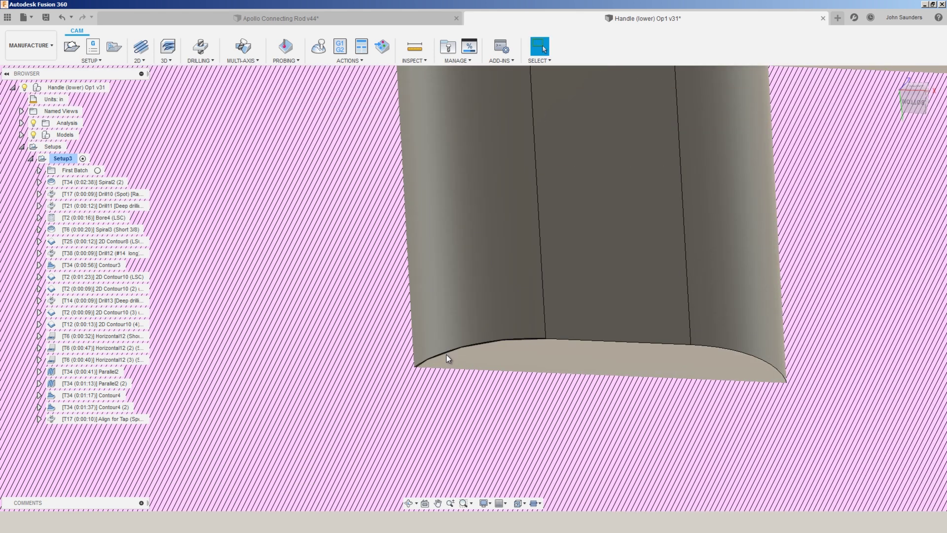
pyautogui.scroll(-5, 577, 282)
pyautogui.keyDown('shift'); pyautogui.moveTo(566, 239); pyautogui.dragTo(582, 250, button='middle'); pyautogui.keyUp('shift')
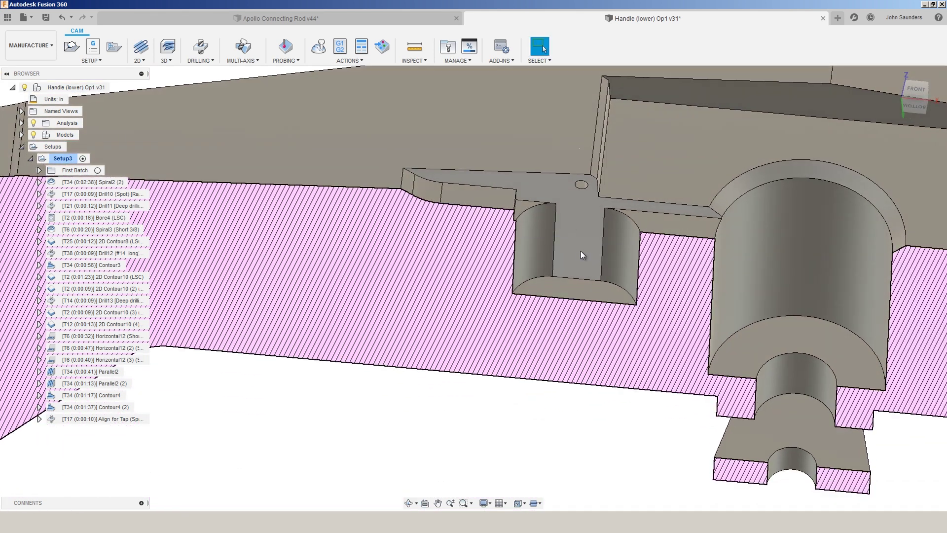
# Hide the section analysis and view the handle's underside in wireframe (Ctrl+7)
pyautogui.click(33, 123)
pyautogui.hotkey('ctrl', '7')
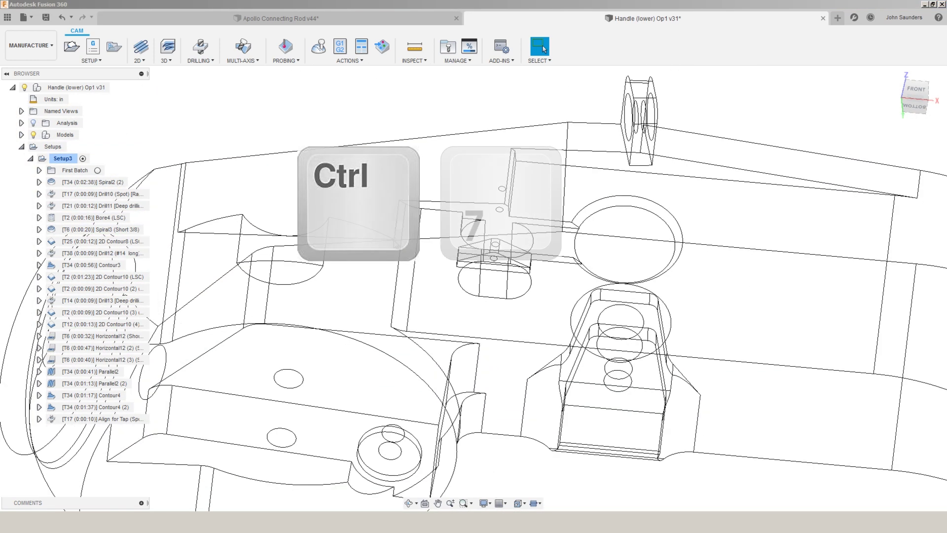
pyautogui.scroll(-5, 508, 242)
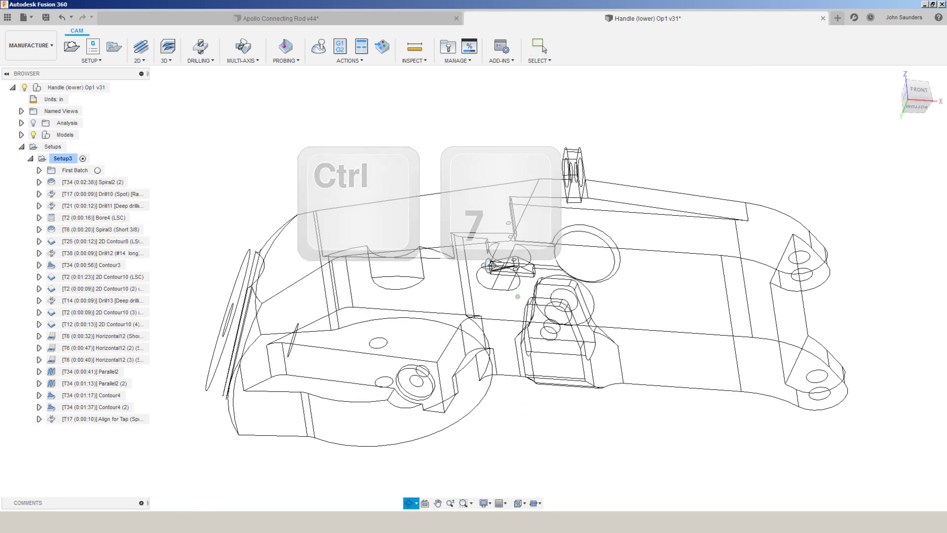
pyautogui.keyDown('shift'); pyautogui.moveTo(508, 242); pyautogui.dragTo(477, 169, button='middle'); pyautogui.keyUp('shift')
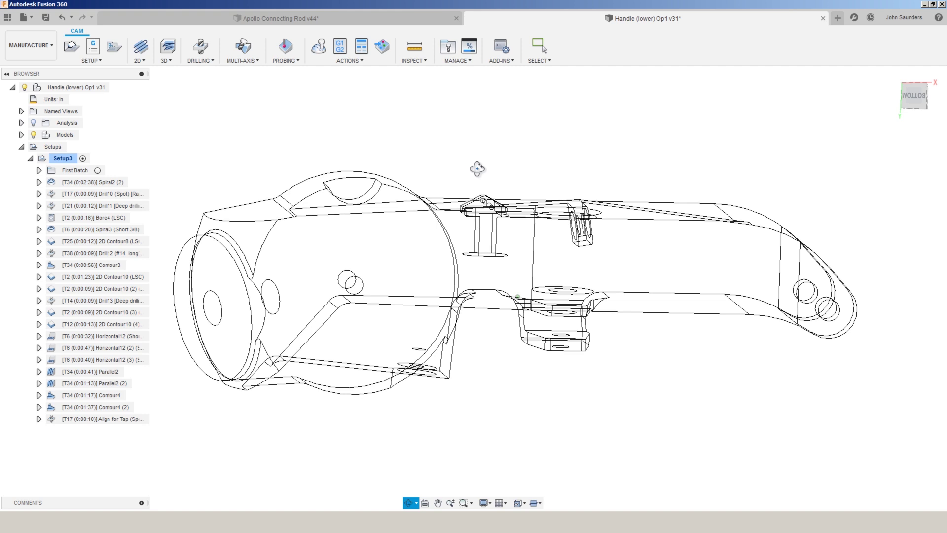
pyautogui.keyDown('shift'); pyautogui.moveTo(477, 169); pyautogui.dragTo(505, 226, button='middle'); pyautogui.keyUp('shift')
pyautogui.scroll(3, 506, 226)
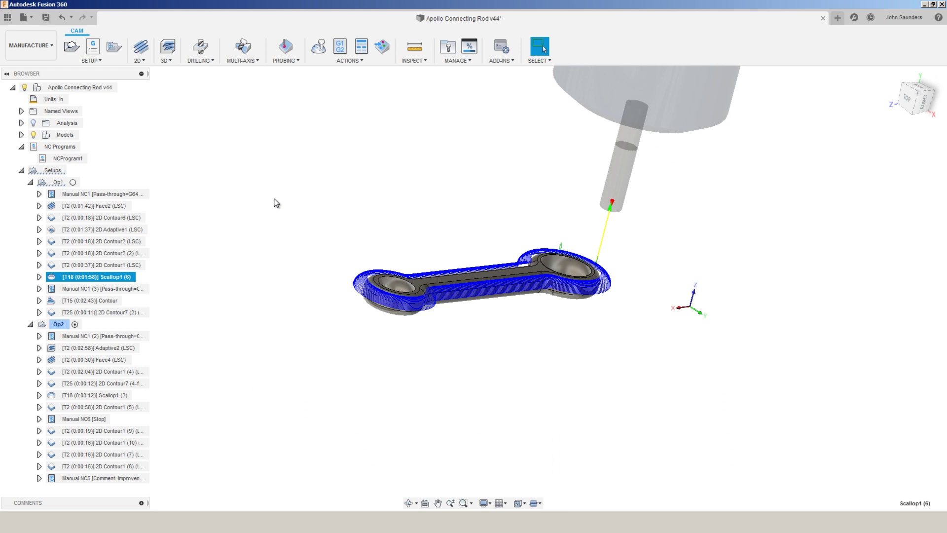
# Simulate the Scallop1 (6) toolpath, orbit and zoom around the connecting rod, then close the simulation
pyautogui.click(319, 46)
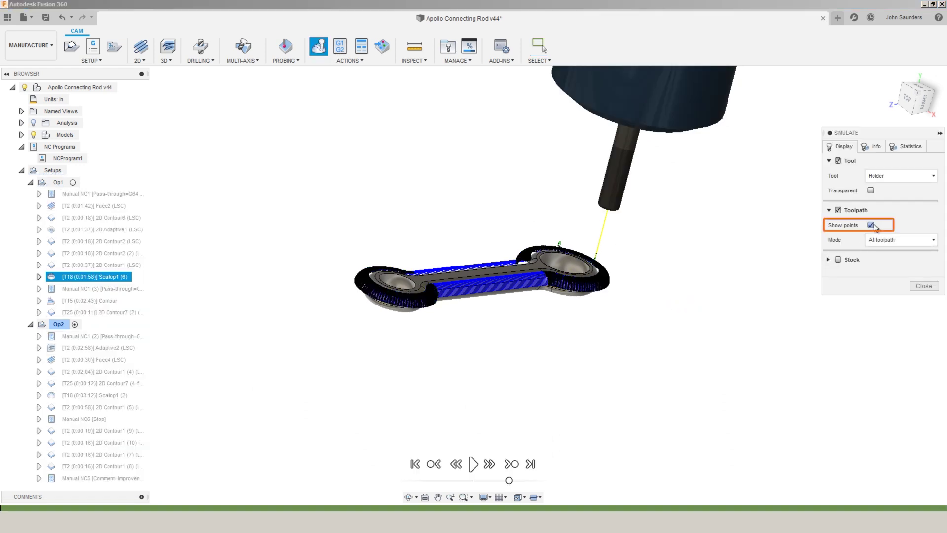
pyautogui.keyDown('shift'); pyautogui.moveTo(473, 276); pyautogui.dragTo(415, 249, button='middle'); pyautogui.keyUp('shift')
pyautogui.scroll(4, 423, 249)
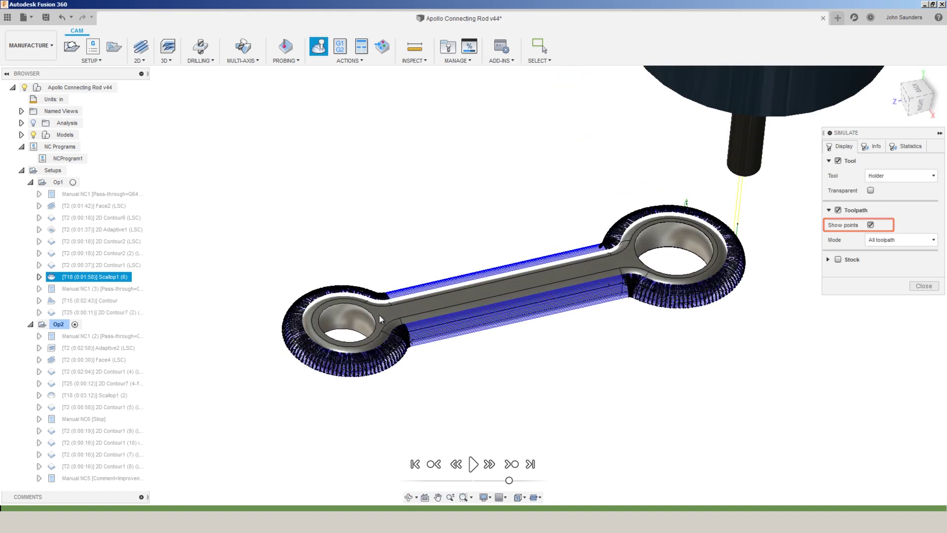
pyautogui.scroll(5, 377, 360)
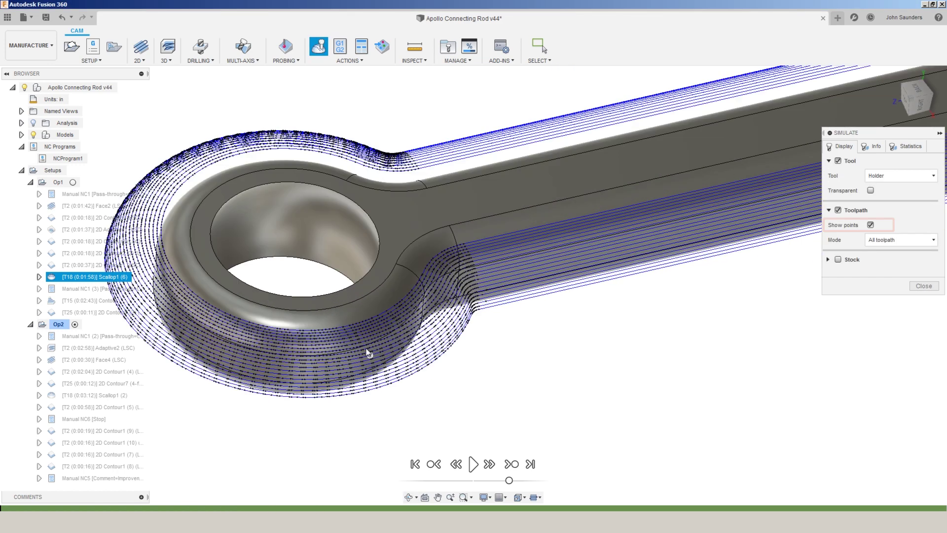
pyautogui.click(923, 286)
# Duplicate Scallop1 (6) and give the Scallop1 (7) copy tolerance 0.0002 and smoothing tolerance 0.0001
pyautogui.rightClick(117, 277)
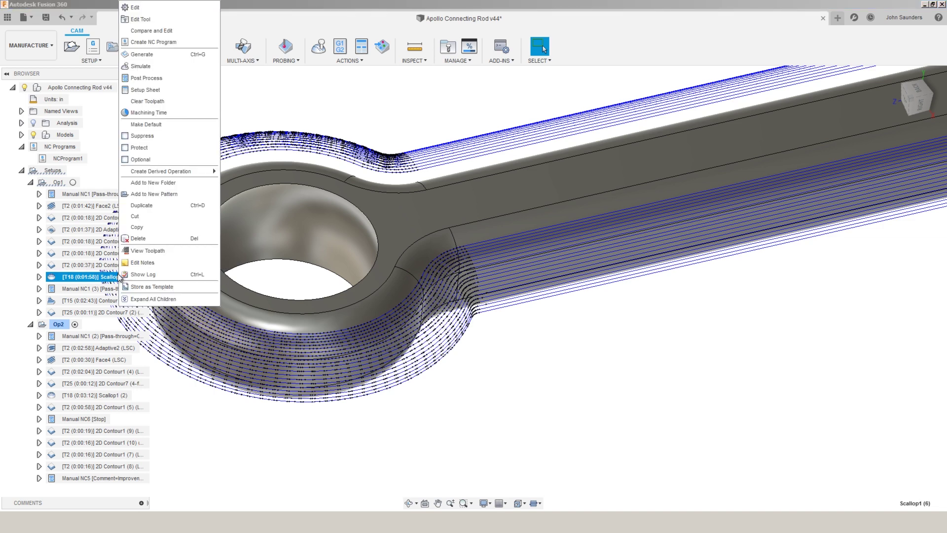
pyautogui.click(173, 206)
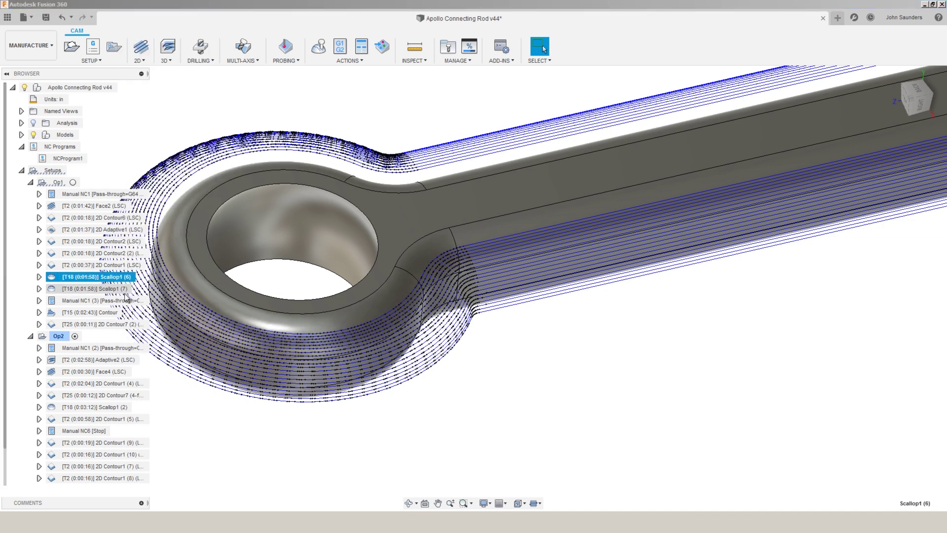
pyautogui.rightClick(124, 291)
pyautogui.click(161, 230)
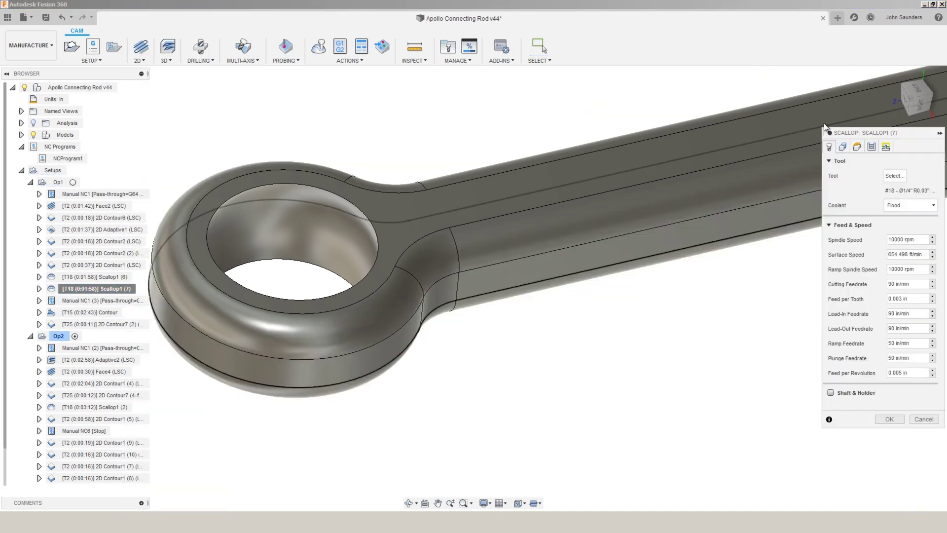
pyautogui.click(871, 146)
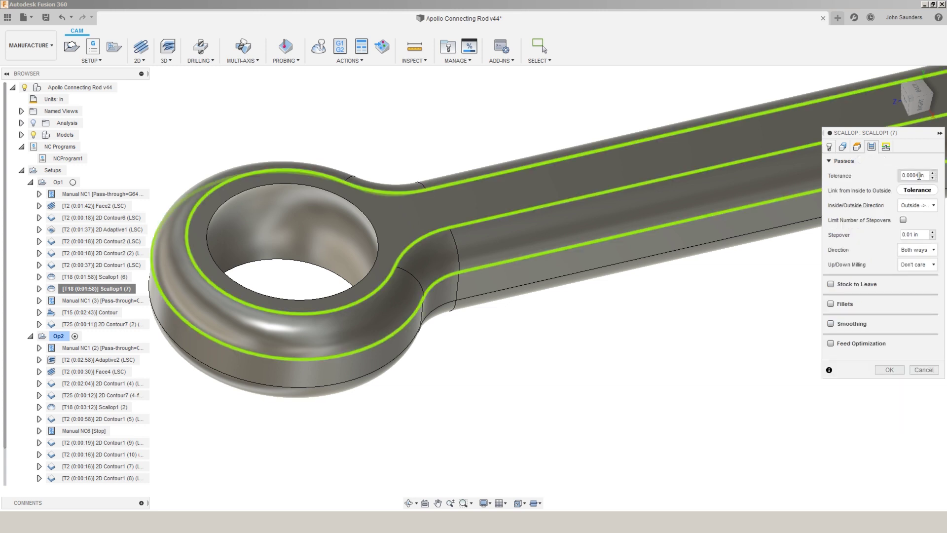
pyautogui.doubleClick(919, 175)
pyautogui.write('0.0002')
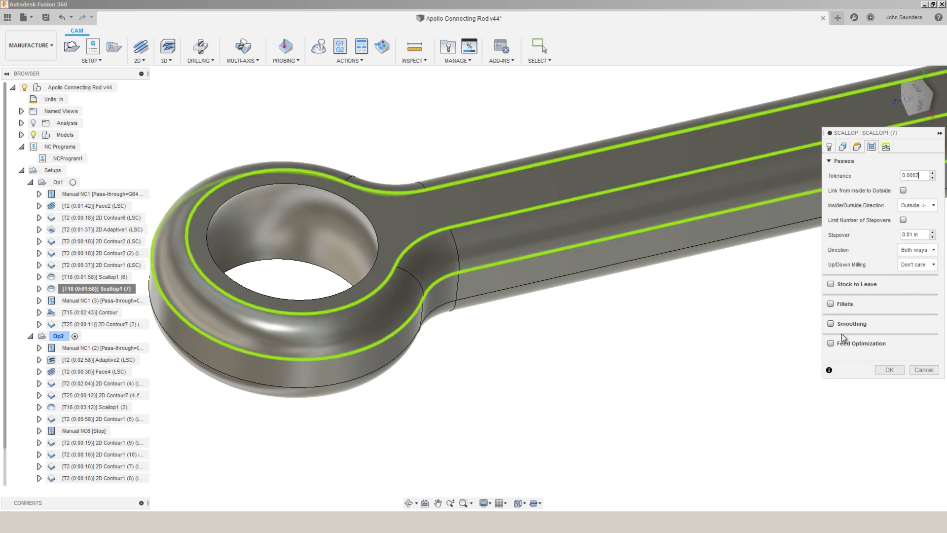
pyautogui.click(831, 324)
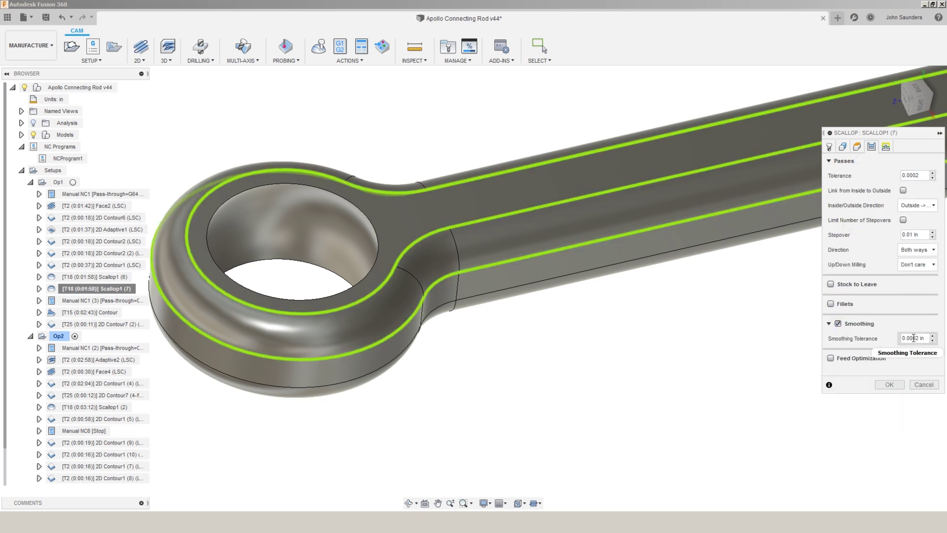
pyautogui.doubleClick(913, 338)
pyautogui.write('0.0001')
pyautogui.click(889, 384)
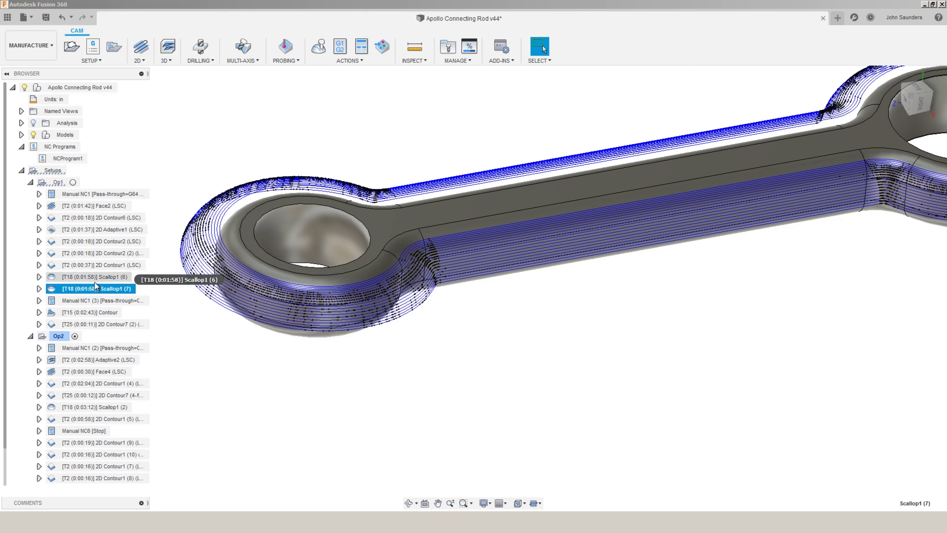
# Show the original Scallop1 (6) toolpath and open its pass settings for editing
pyautogui.click(95, 279)
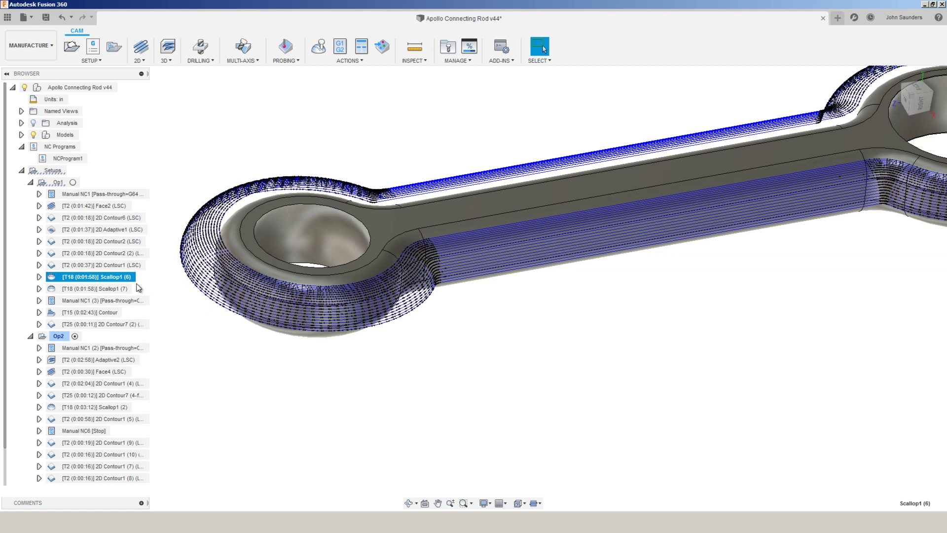
pyautogui.rightClick(106, 277)
pyautogui.click(124, 7)
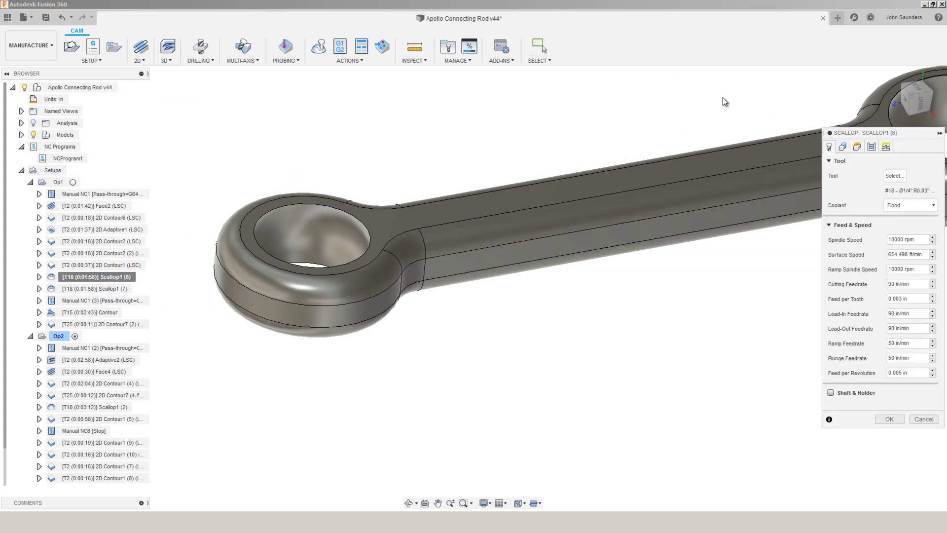
pyautogui.click(872, 148)
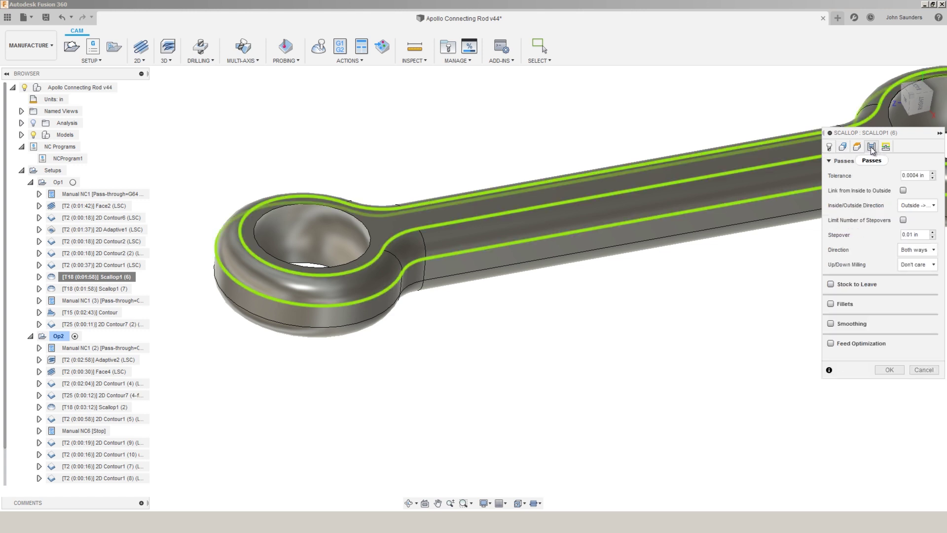
# Check the tolerance field's Make Default option, cancel Scallop1 (6) unchanged, and open MANAGE for exporting defaults
pyautogui.click(912, 176)
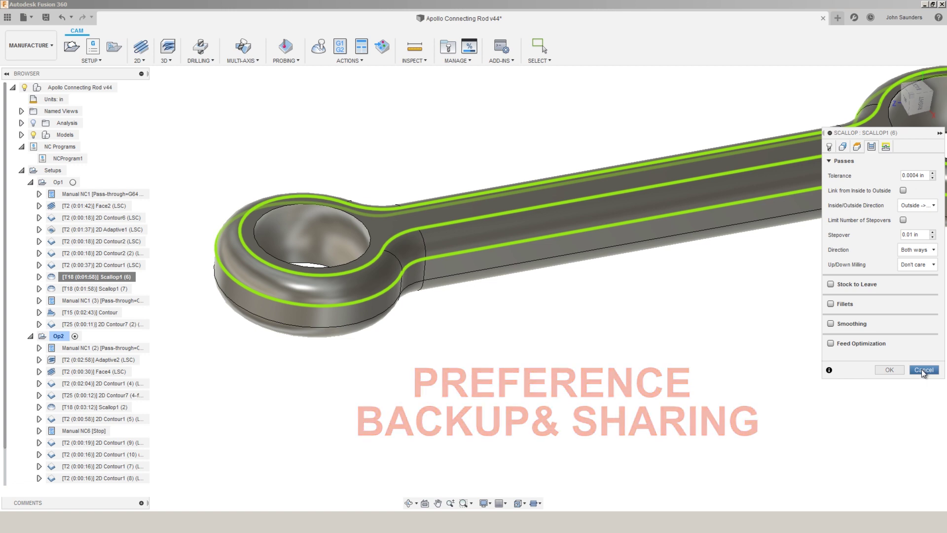
pyautogui.rightClick(890, 177)
pyautogui.click(924, 370)
pyautogui.click(923, 369)
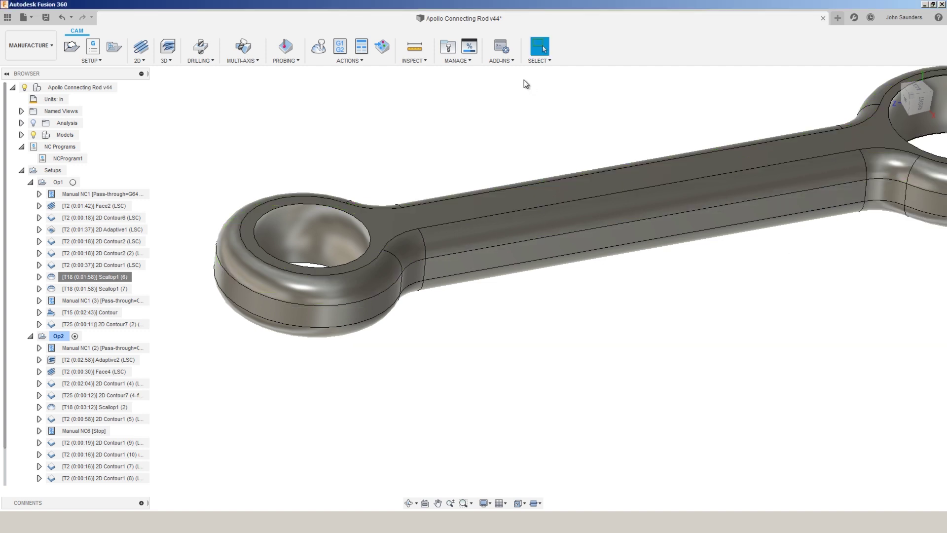
pyautogui.click(467, 63)
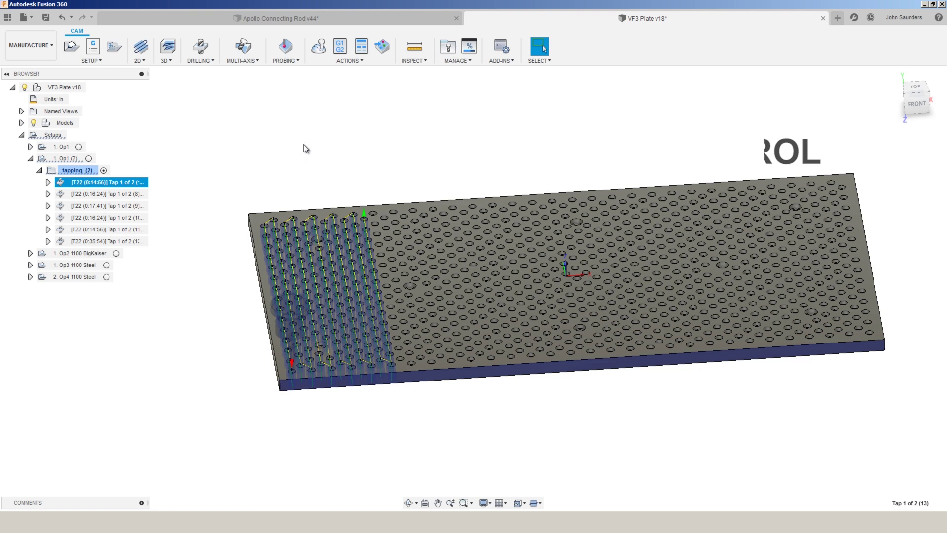
# Edit the Tap 1 of 2 operation, try ordering the tapped holes by y, then cancel without changes
pyautogui.scroll(2, 331, 171)
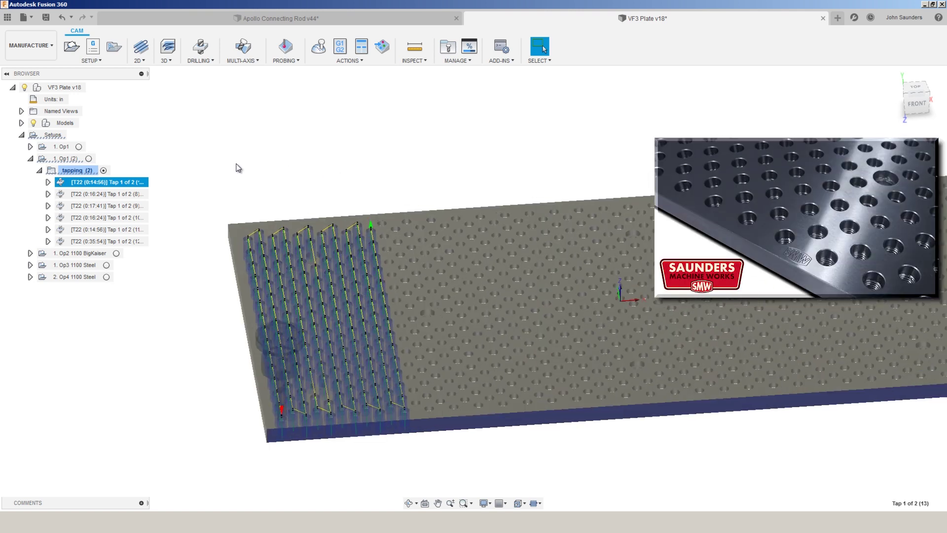
pyautogui.rightClick(116, 184)
pyautogui.click(120, 190)
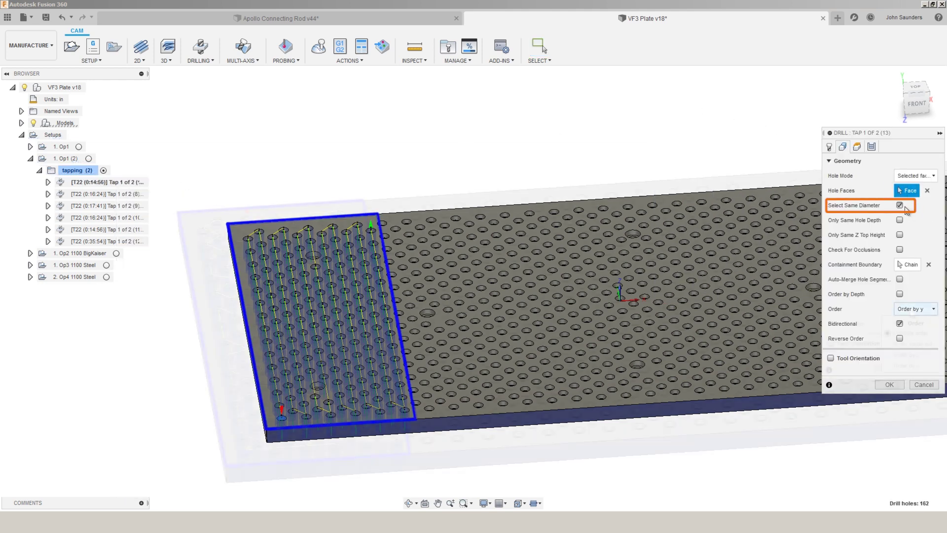
pyautogui.click(910, 309)
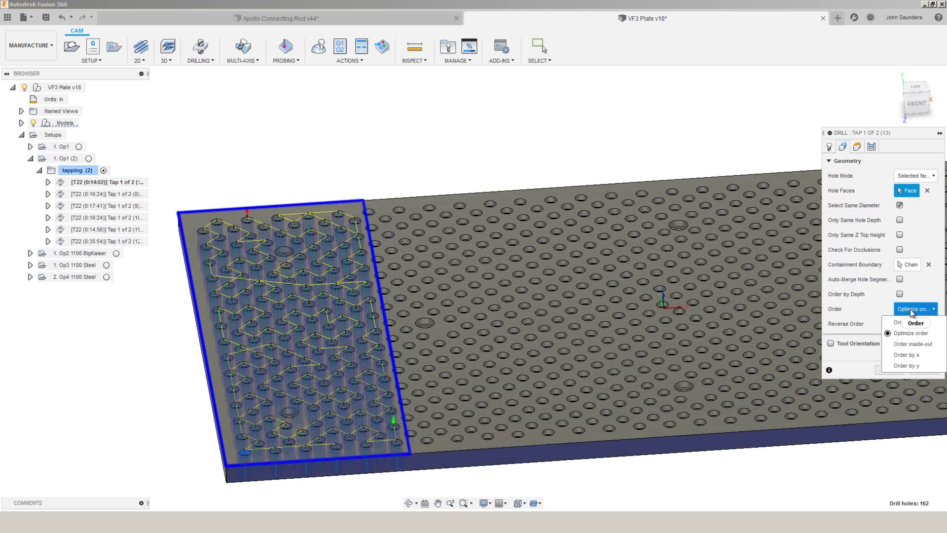
pyautogui.click(906, 365)
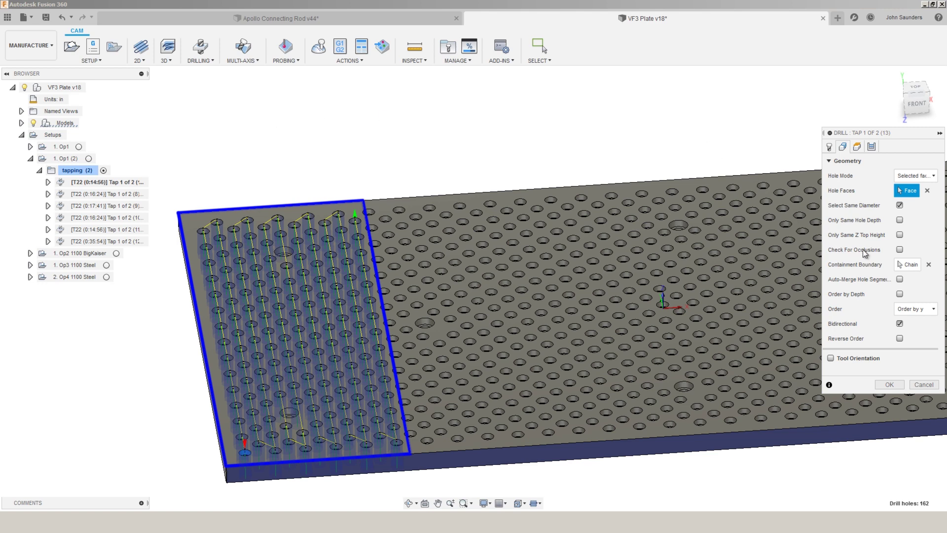
pyautogui.moveTo(906, 265)
pyautogui.scroll(-2, 569, 132)
pyautogui.scroll(2, 589, 226)
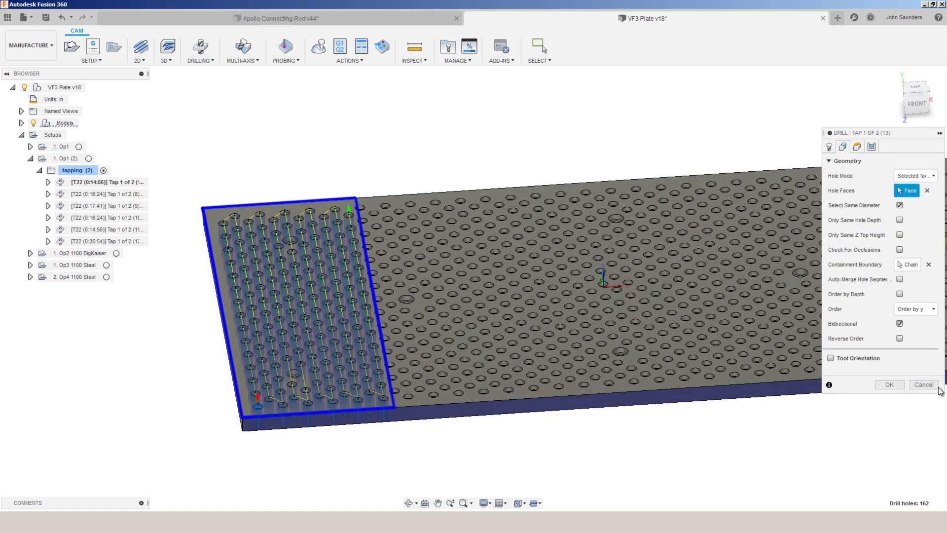
pyautogui.click(924, 384)
pyautogui.click(121, 241)
pyautogui.keyDown('shift'); pyautogui.click(126, 185); pyautogui.keyUp('shift')
pyautogui.click(177, 177)
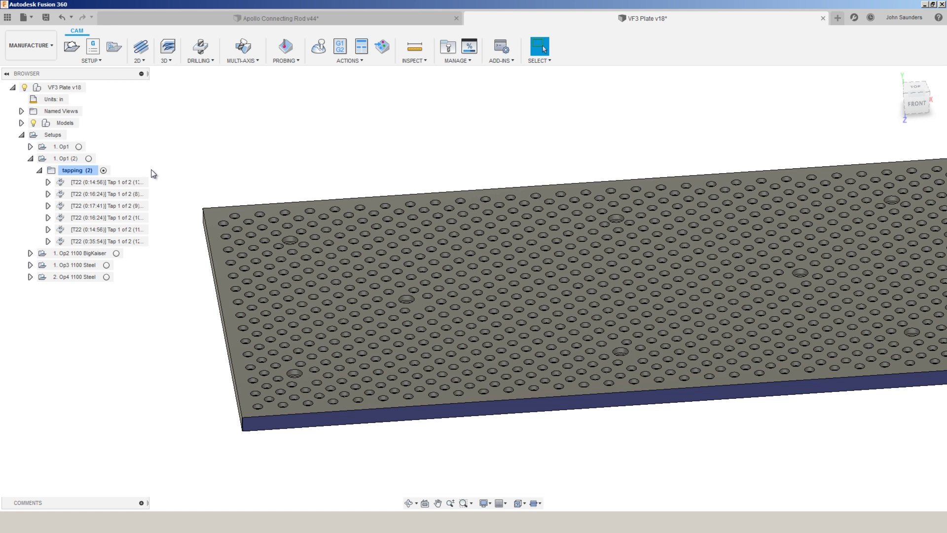
pyautogui.click(132, 183)
# Start a Steep and Shallow operation and cancel it, then read the 3D strategy tooltips like Parallel
pyautogui.click(166, 60)
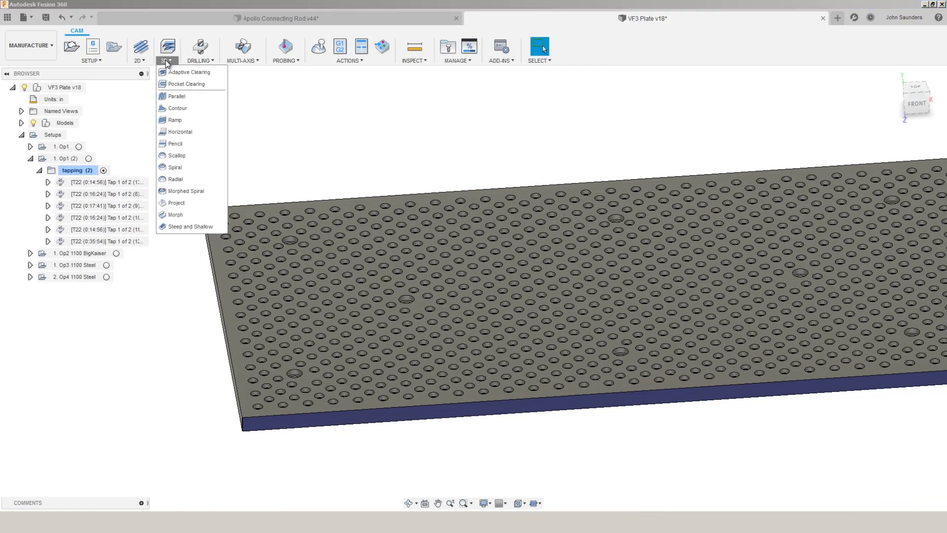
pyautogui.click(210, 228)
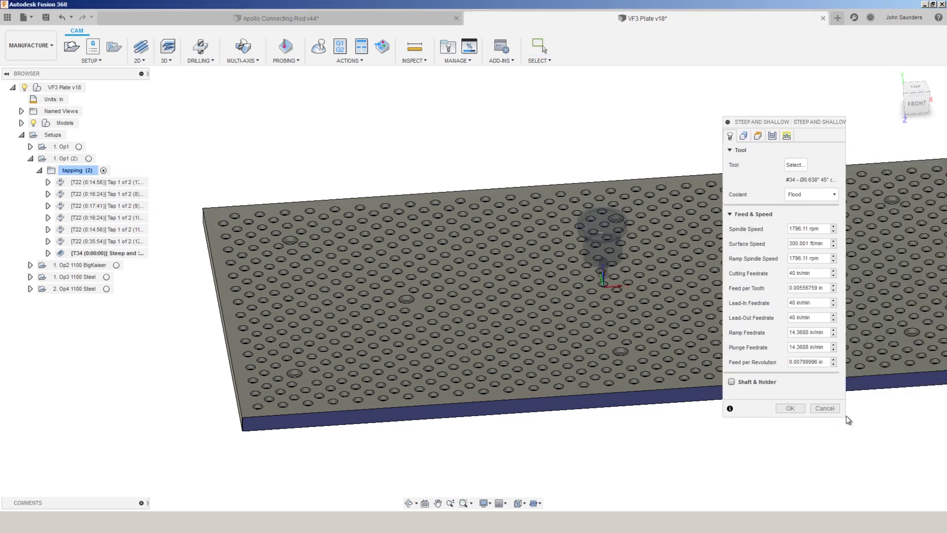
pyautogui.click(824, 408)
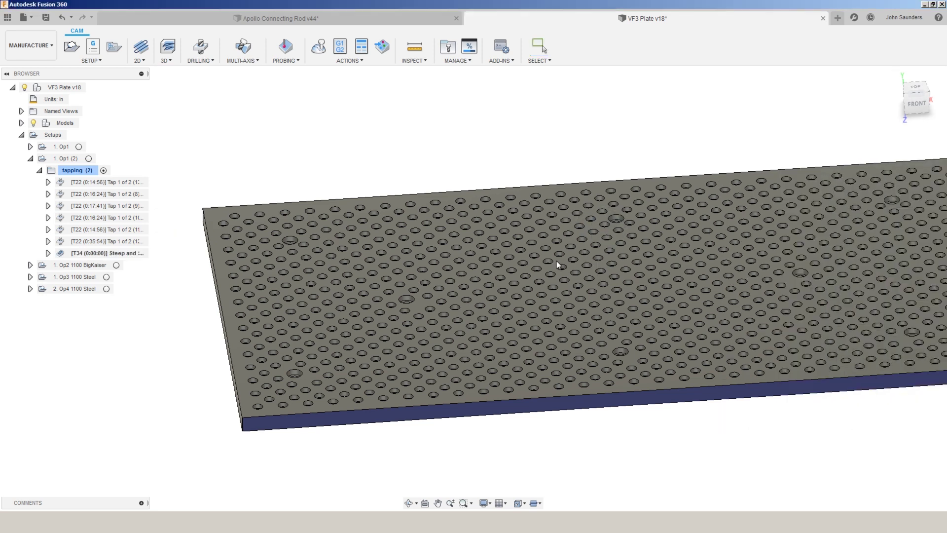
pyautogui.click(174, 63)
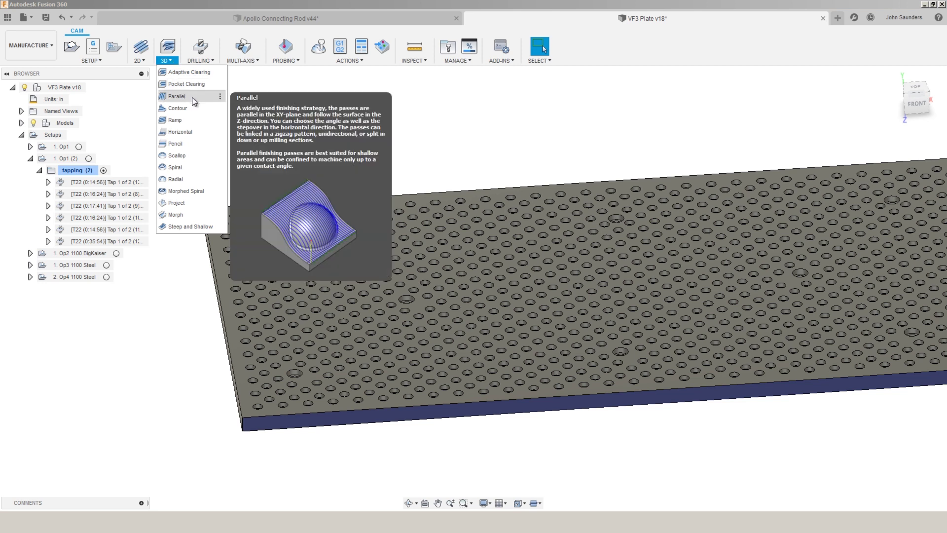
pyautogui.moveTo(196, 107)
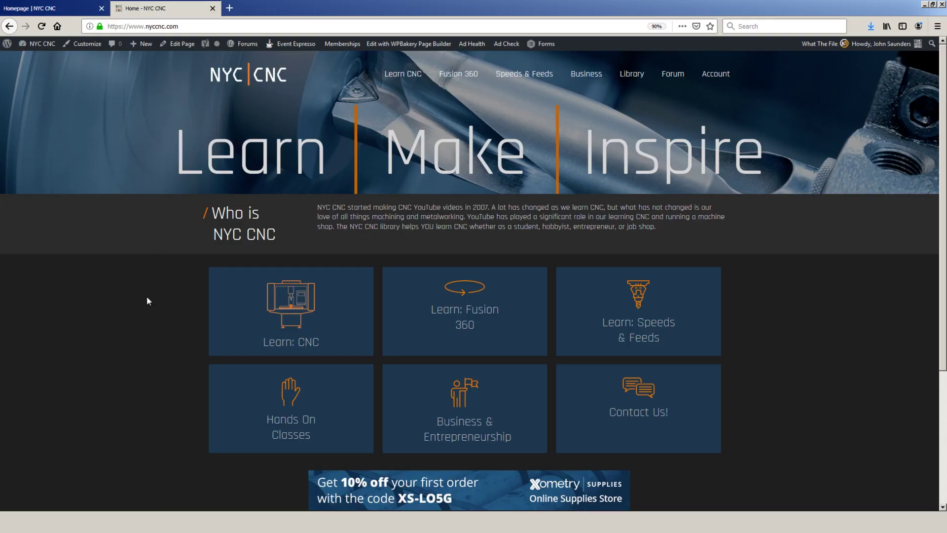
# Open the Hands On Classes events page and scroll down through the listed events
pyautogui.click(239, 386)
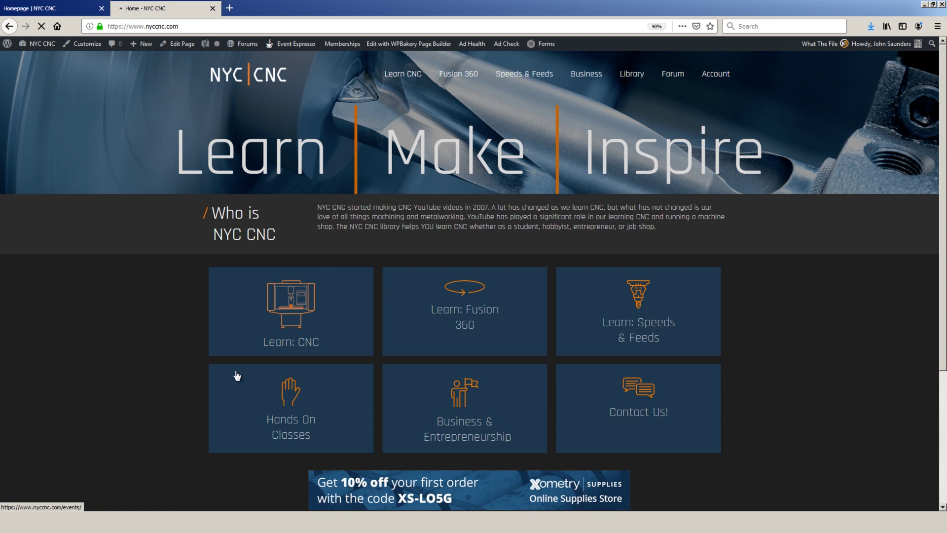
pyautogui.scroll(-2, 162, 364)
pyautogui.scroll(-5, 163, 364)
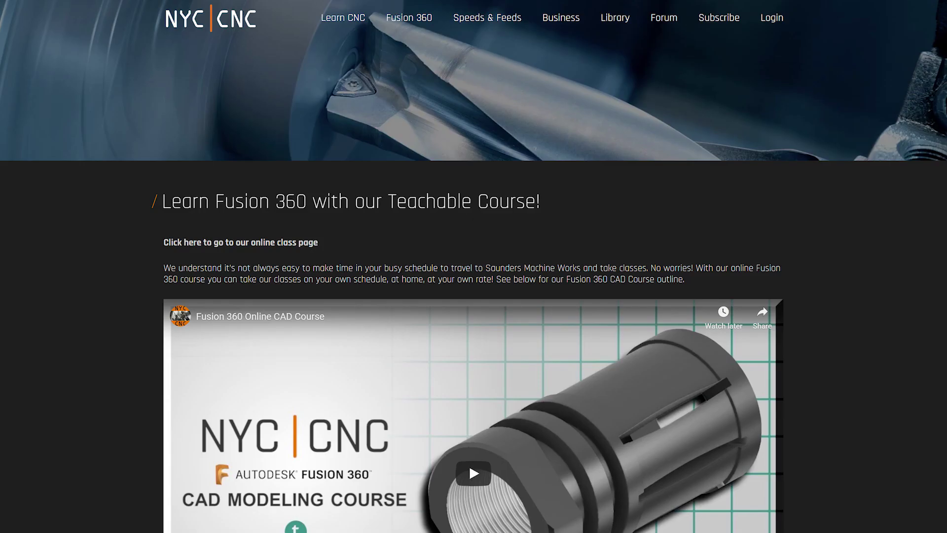